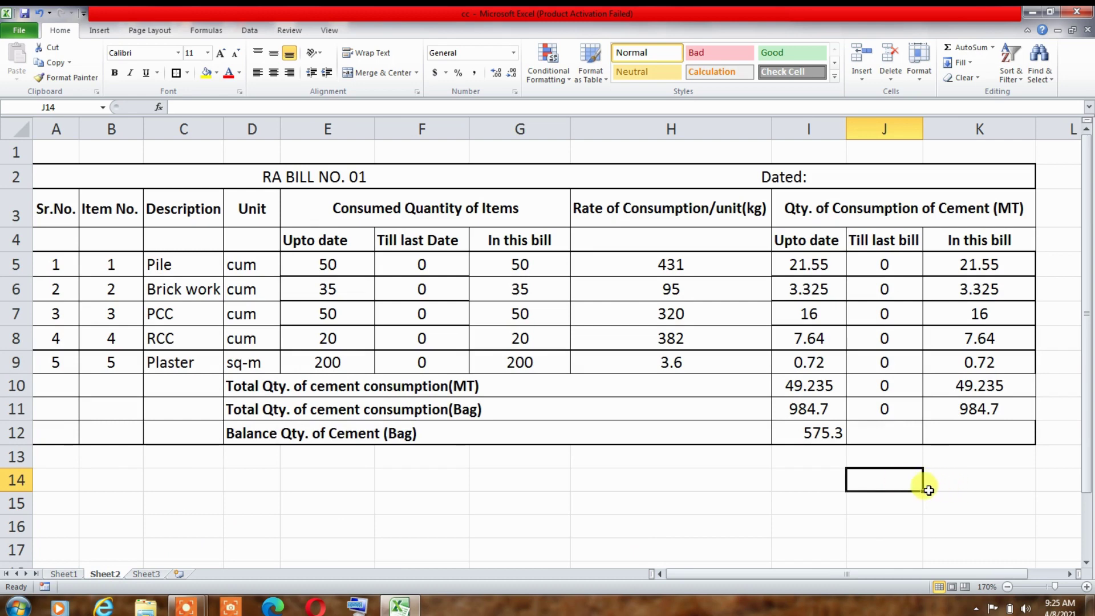
Review the RA bill title and the up-to-date consumed quantity of each work item from Pile to Plaster
click(269, 171)
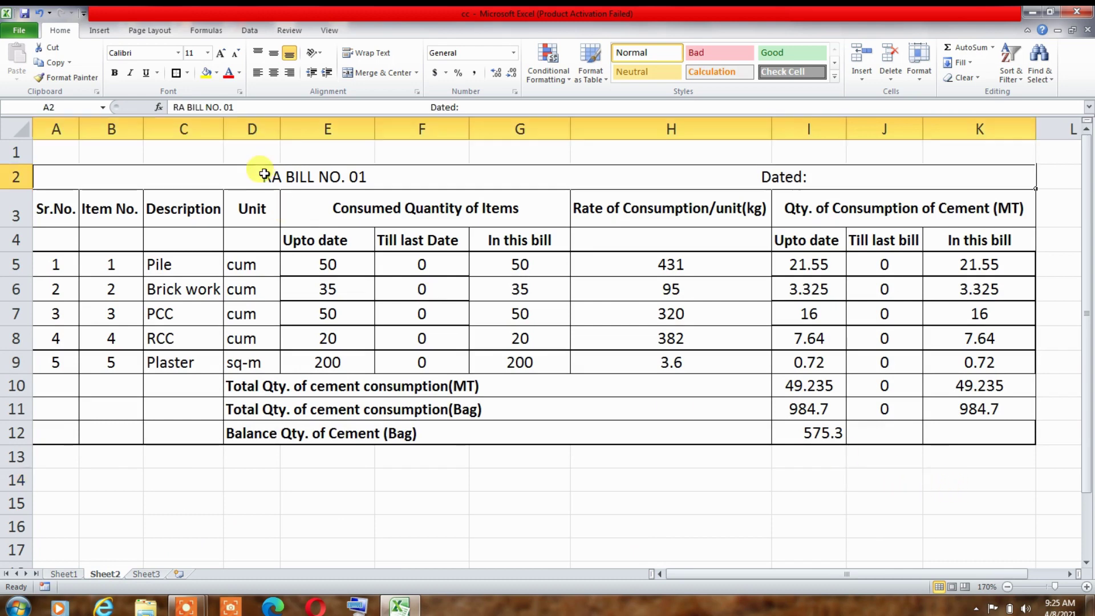
click(176, 273)
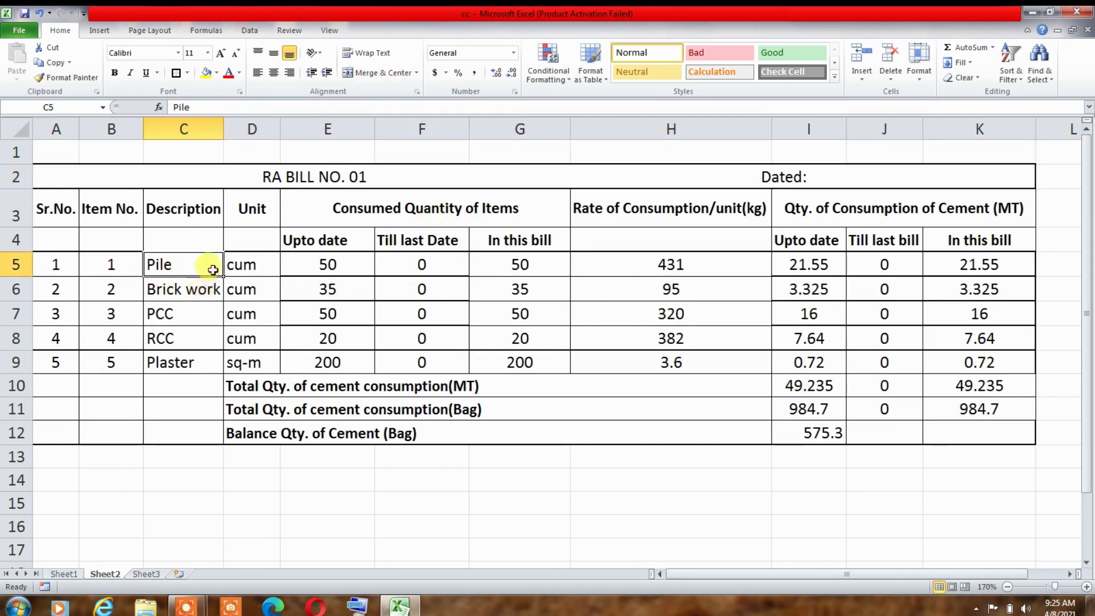
click(319, 266)
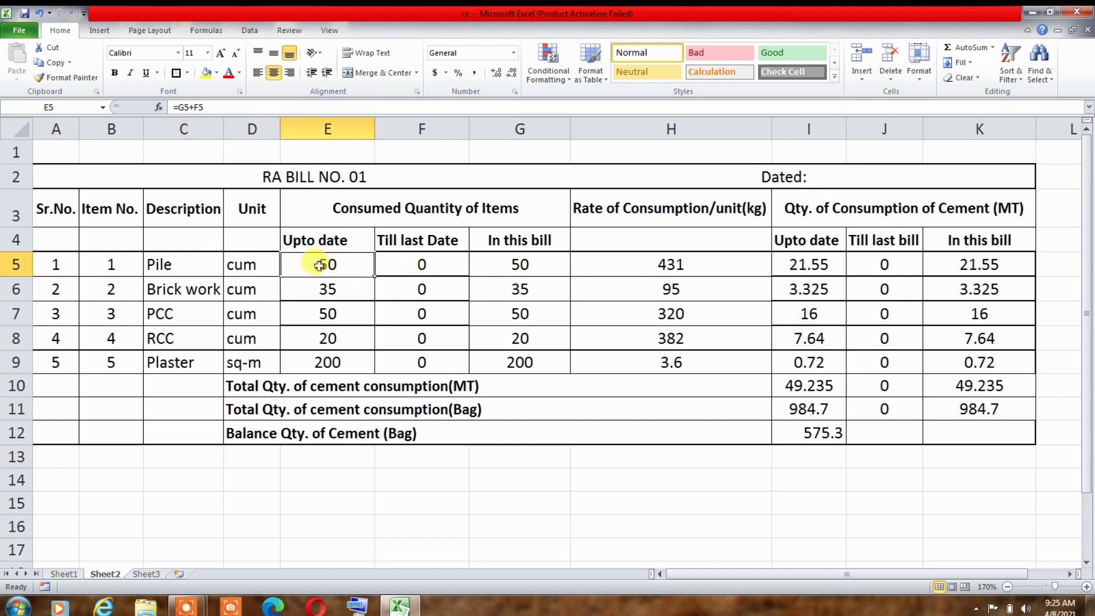
click(349, 293)
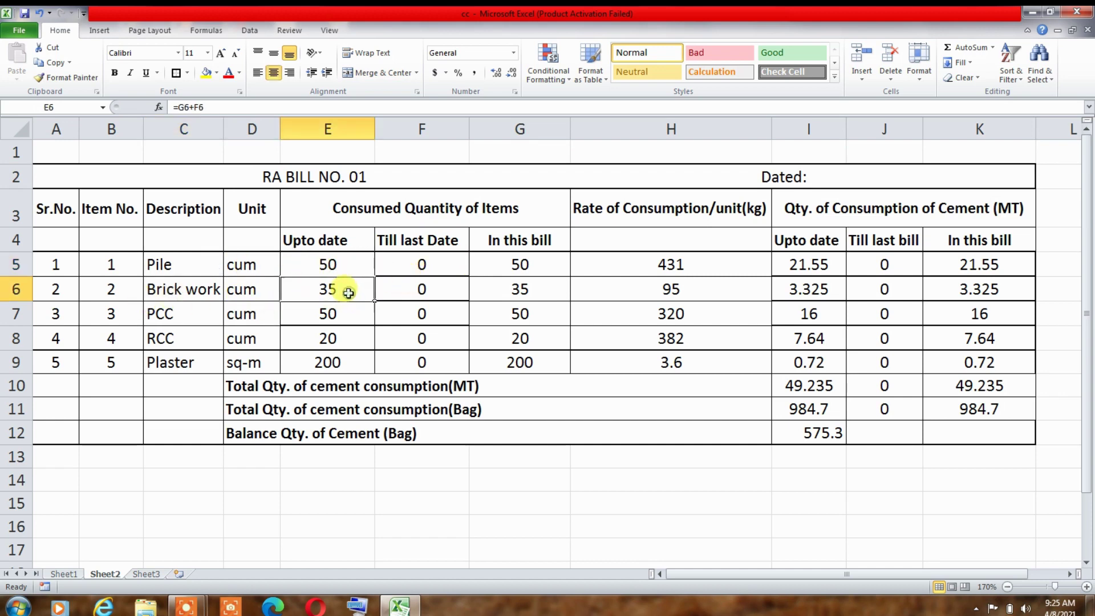
click(328, 318)
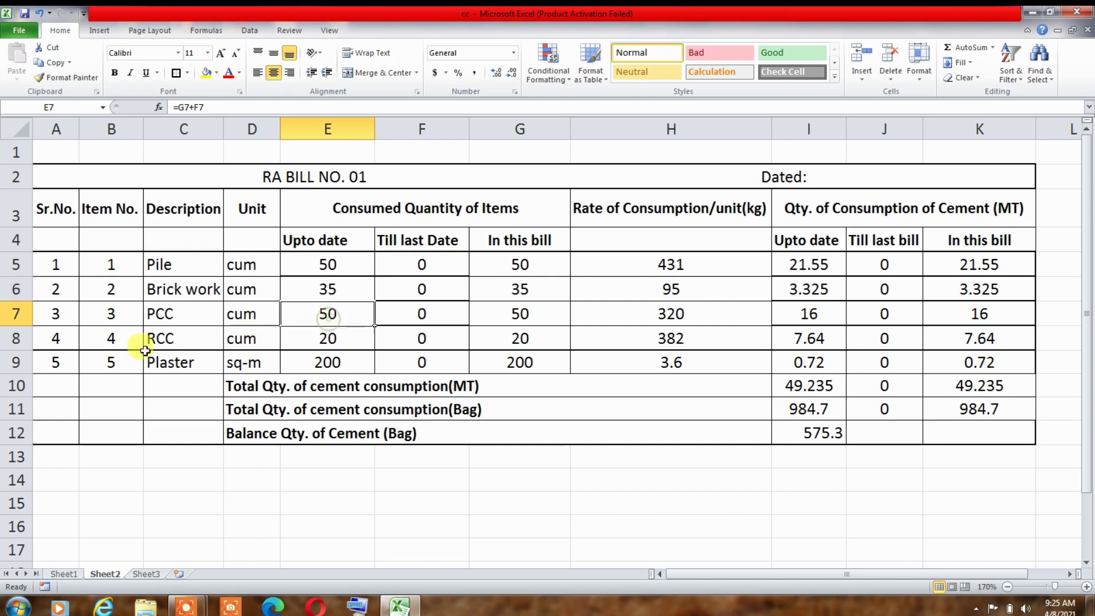
click(358, 346)
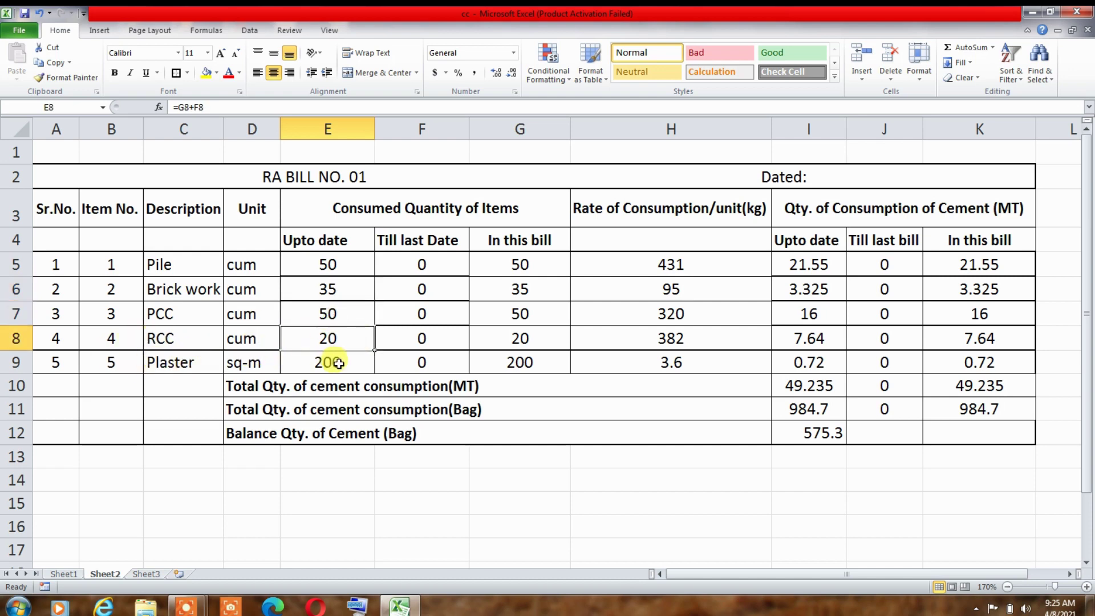
click(338, 364)
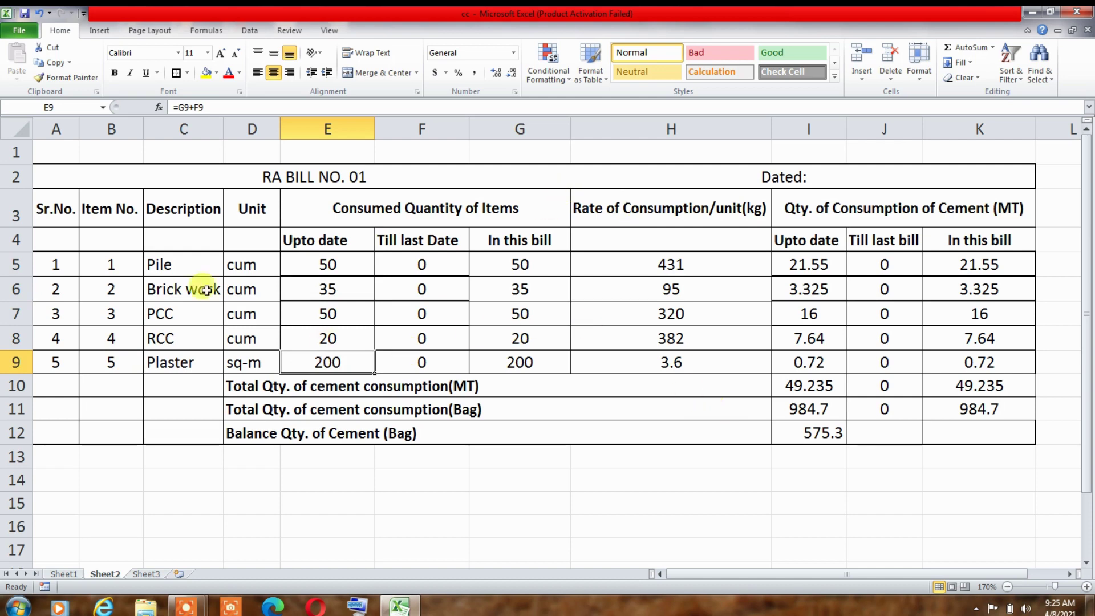
Review the bill title row and the main column headings from Sr.No. to Qty. of Consumption of Cement (MT)
click(259, 171)
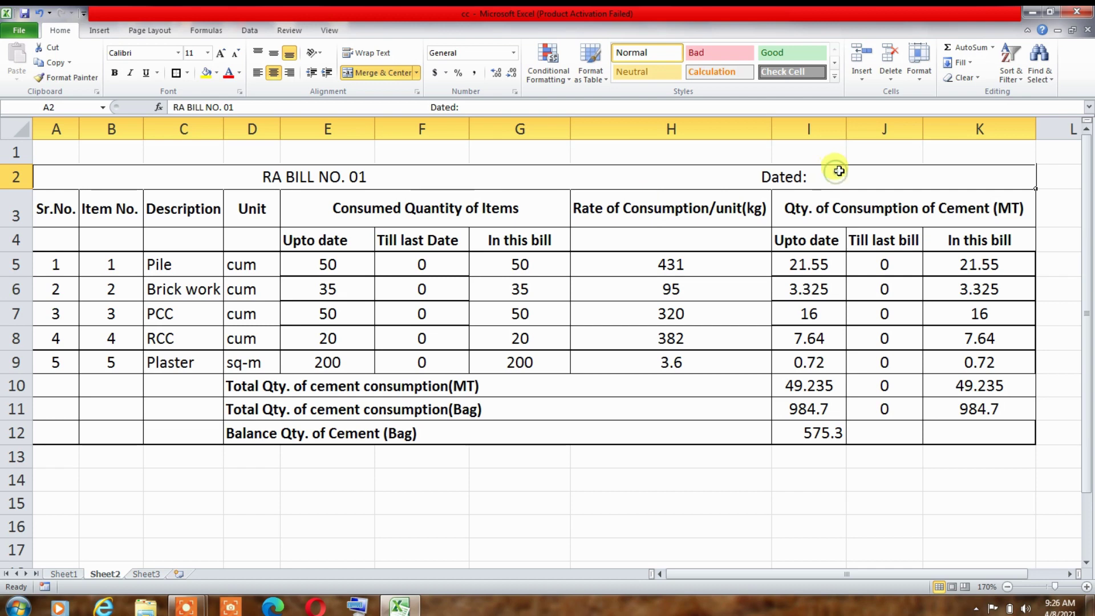
click(57, 201)
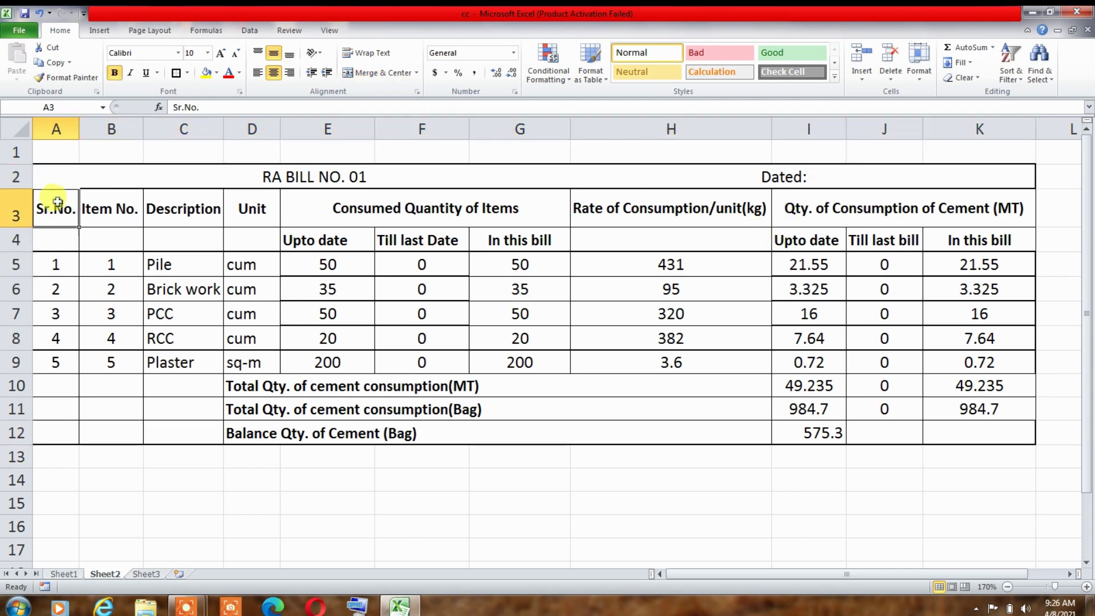
click(113, 201)
click(227, 206)
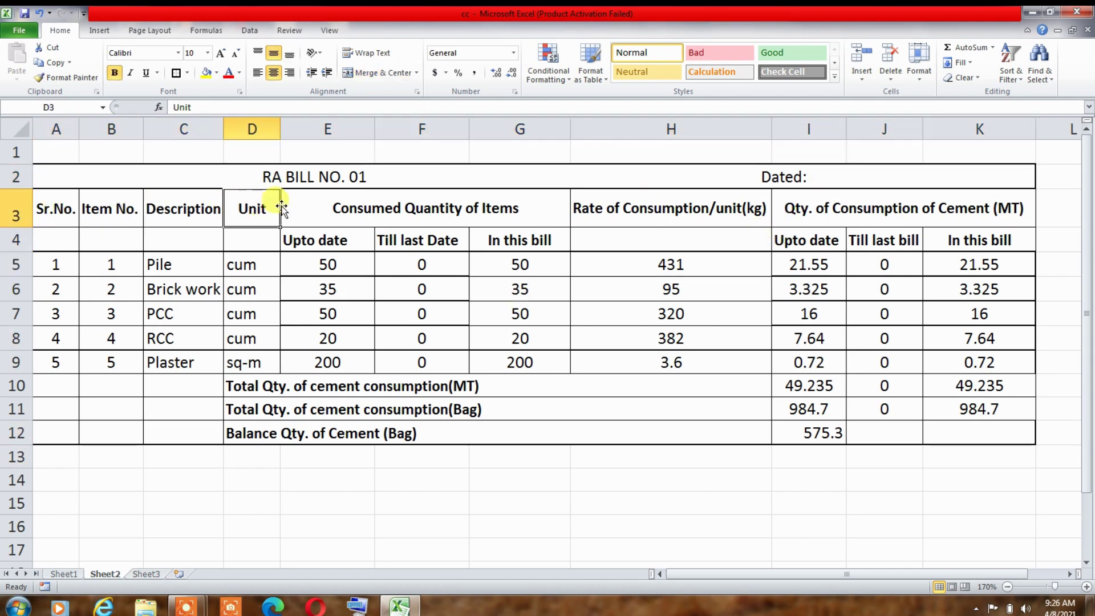
click(360, 211)
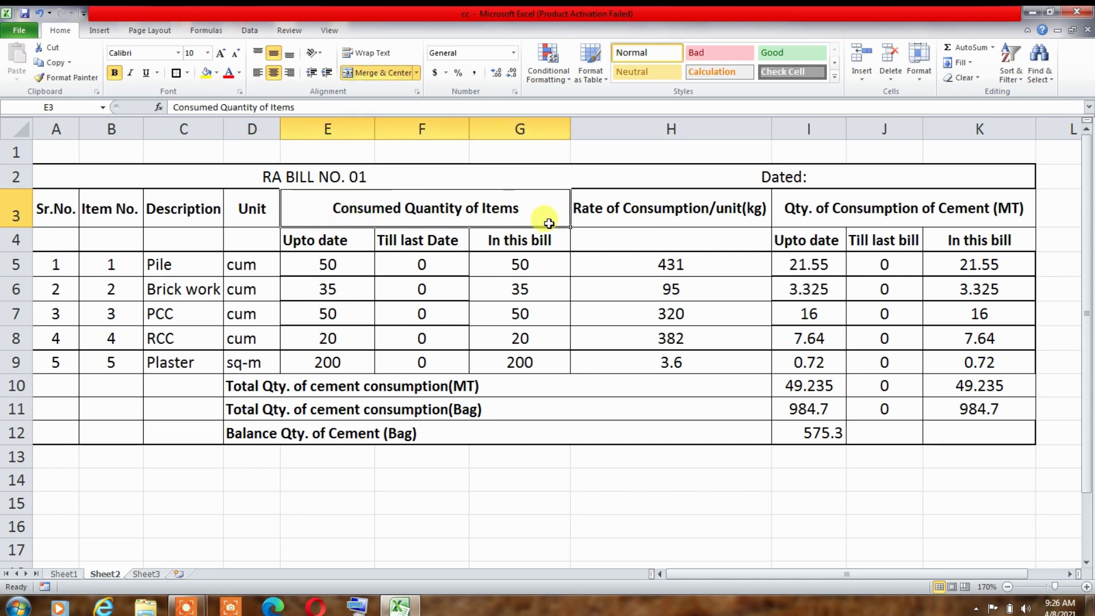
click(660, 214)
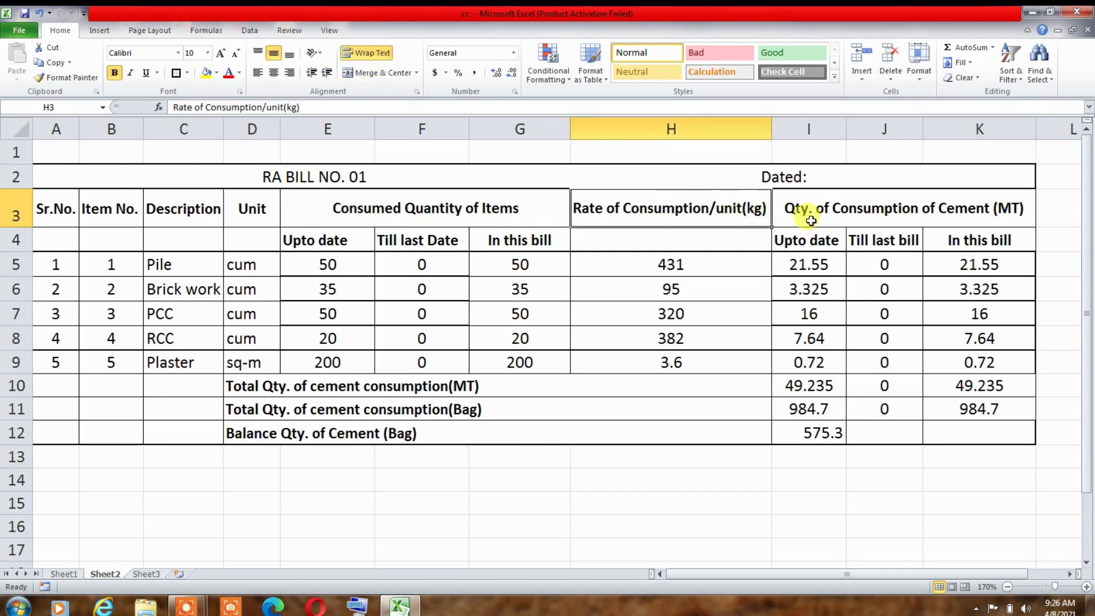
click(835, 215)
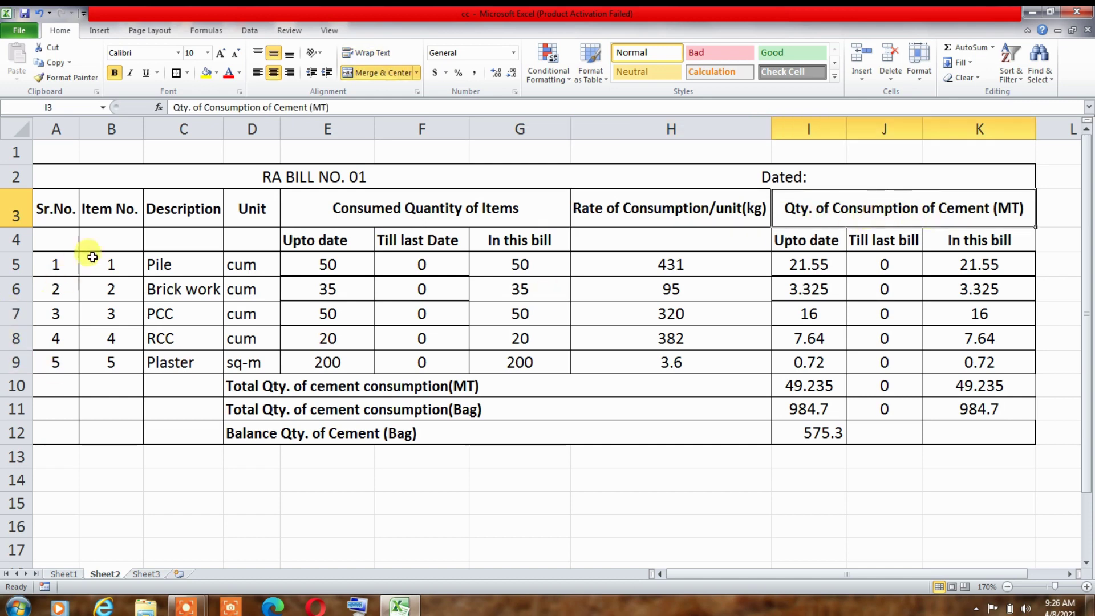
Examine the serial numbers, item numbers, descriptions and units of the five work items
drag(66, 266, 58, 332)
drag(114, 264, 124, 315)
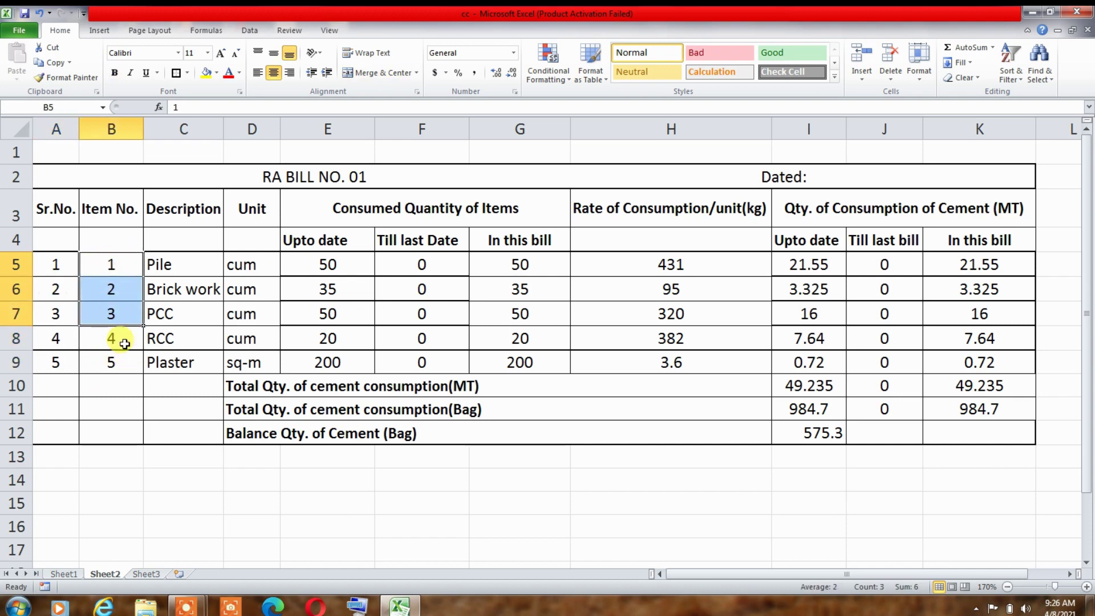
click(187, 265)
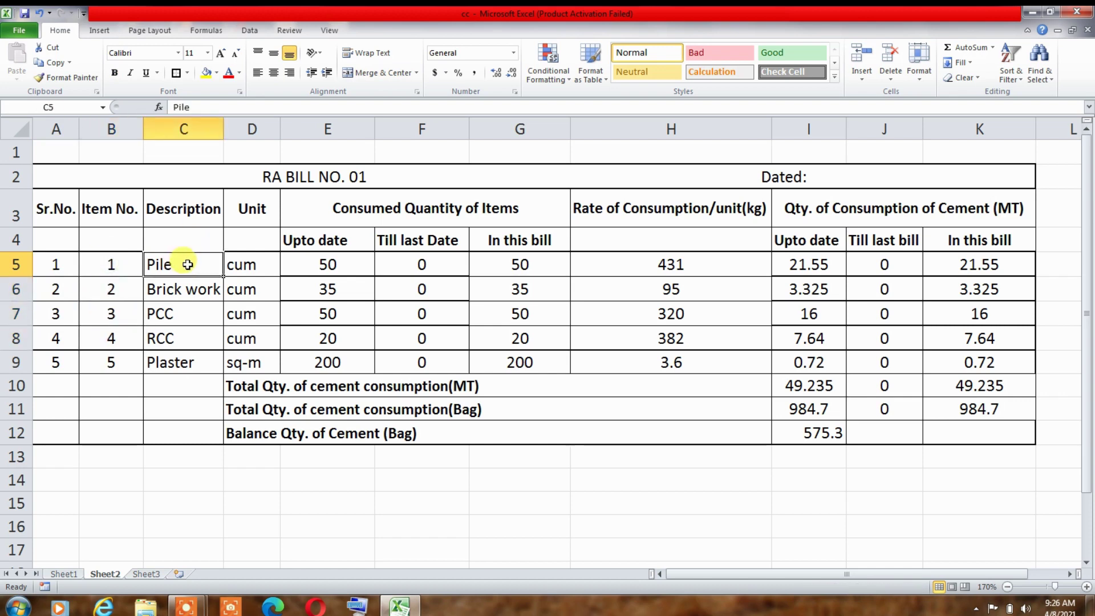
drag(187, 264, 183, 362)
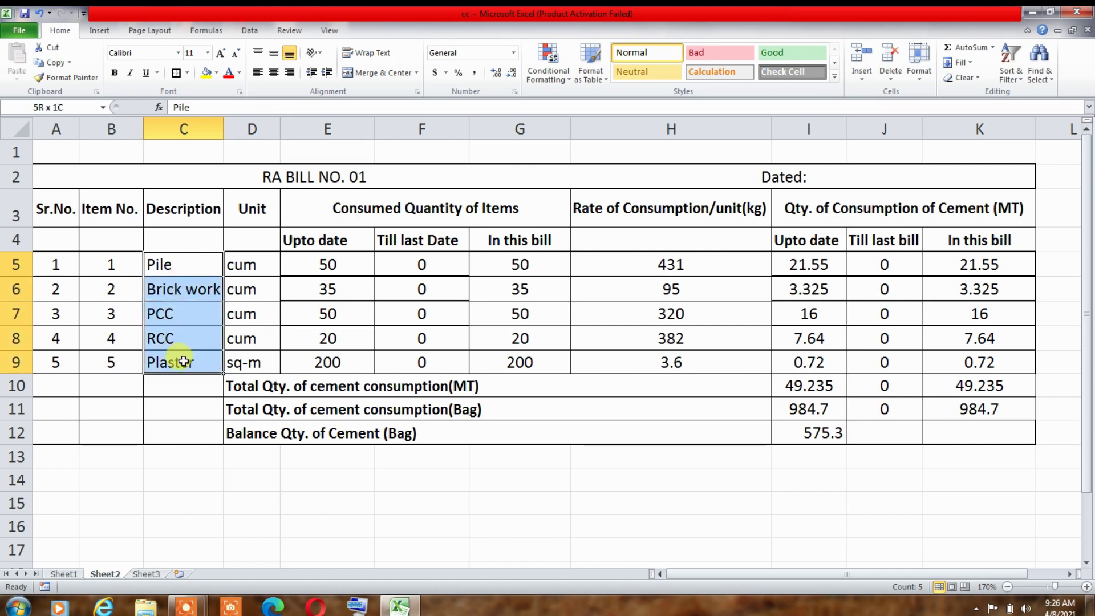
click(250, 264)
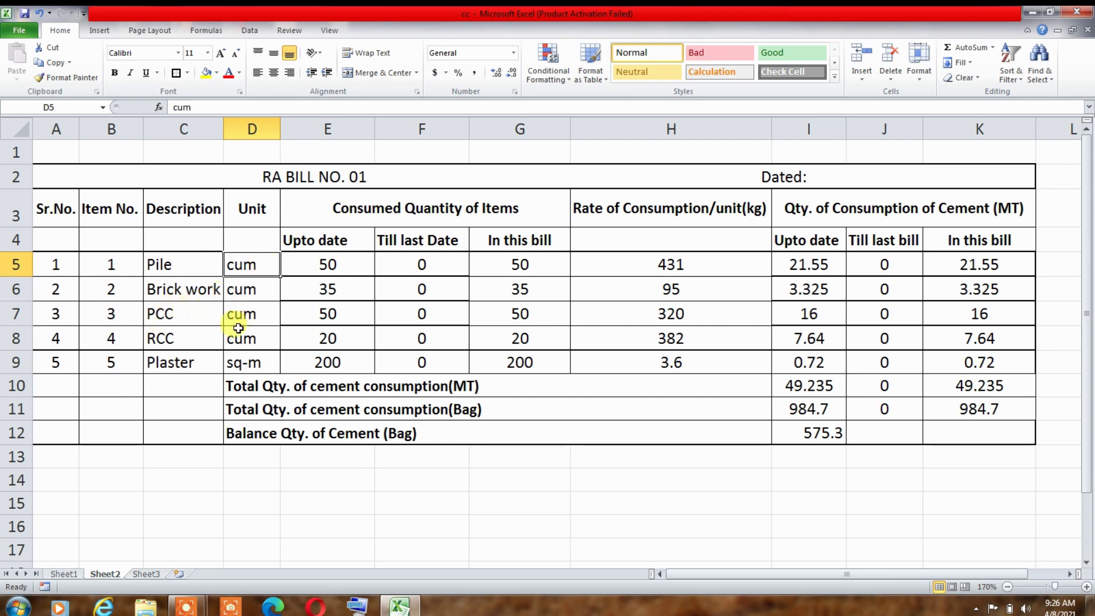
click(242, 363)
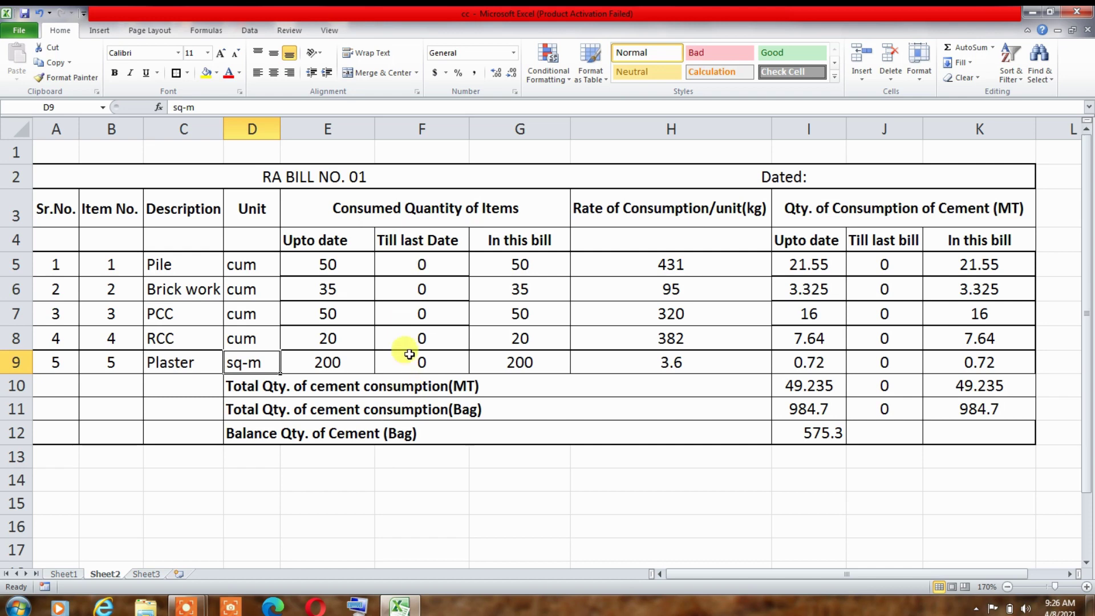
Inspect the Pile item's consumed quantities for this bill, up to date and till last date
click(516, 266)
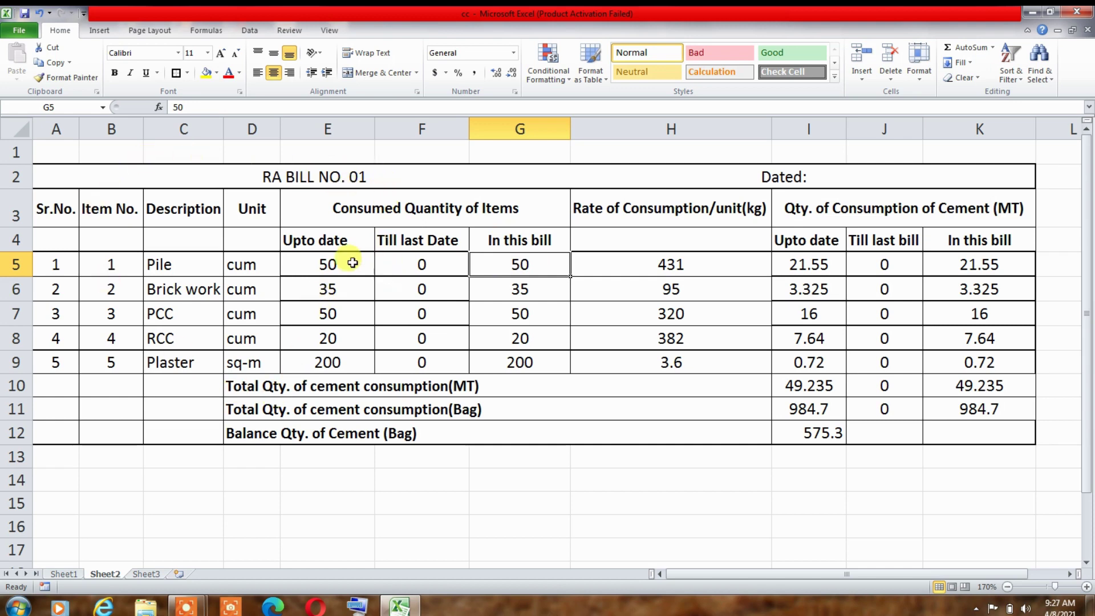
click(333, 265)
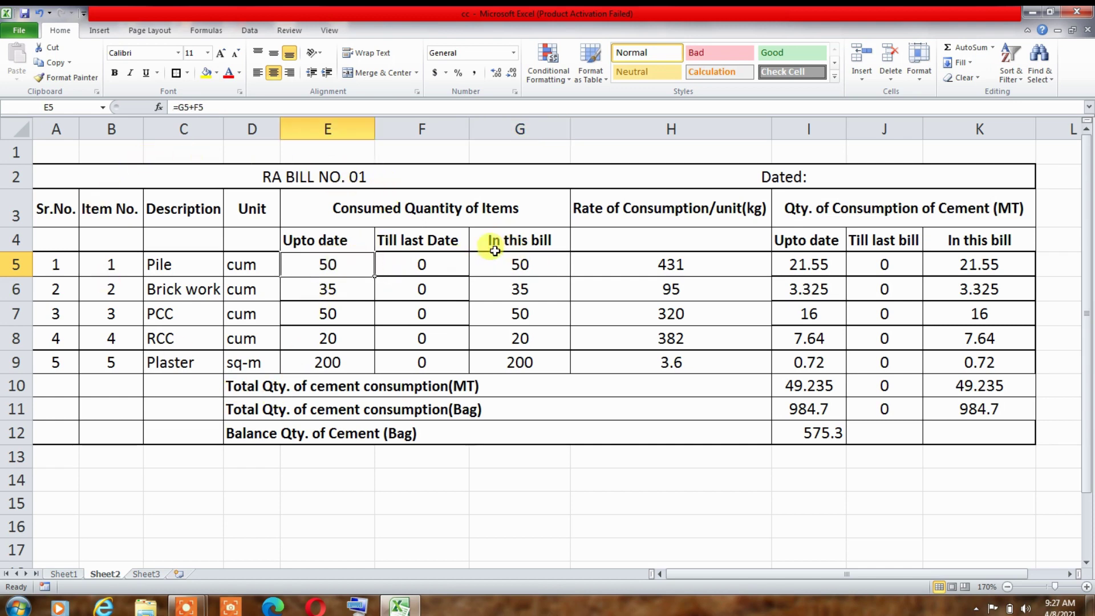
click(443, 262)
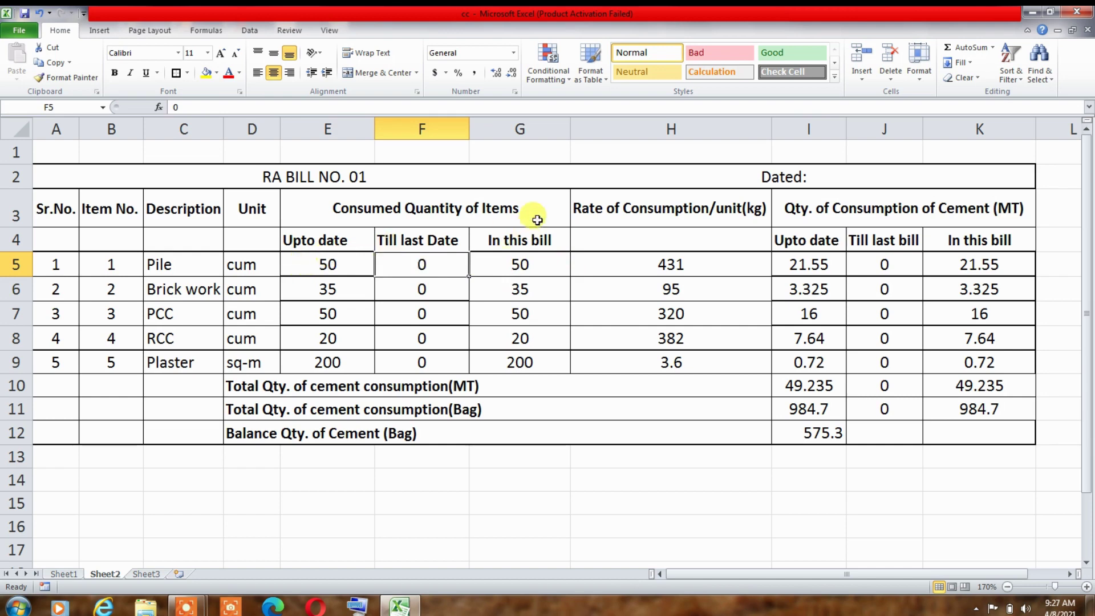
Examine the cement consumption rate per unit for each item from Pile to Plaster
click(610, 218)
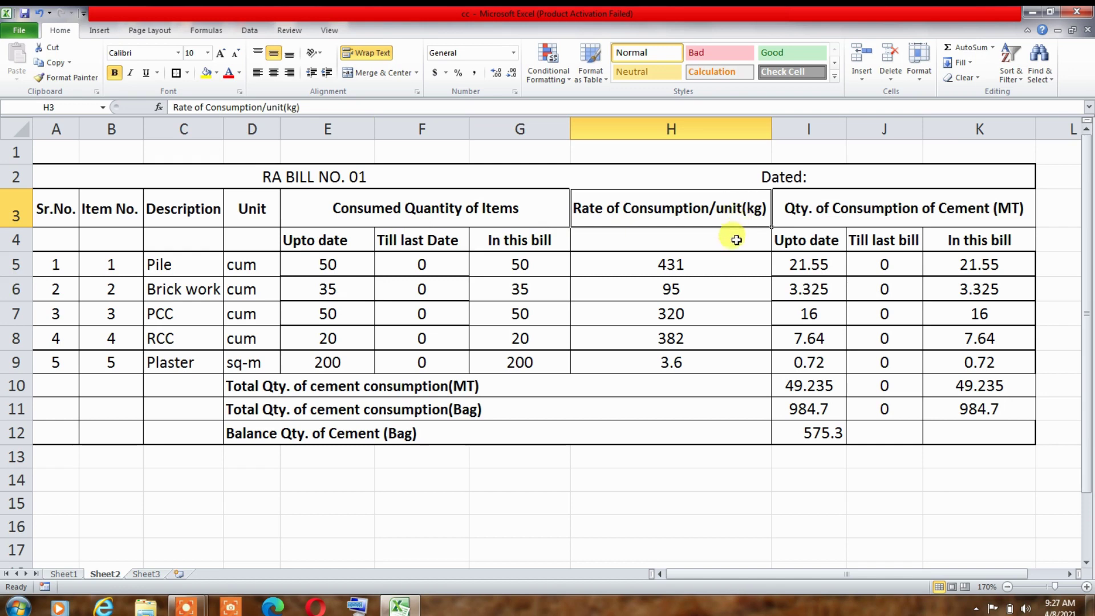
click(171, 262)
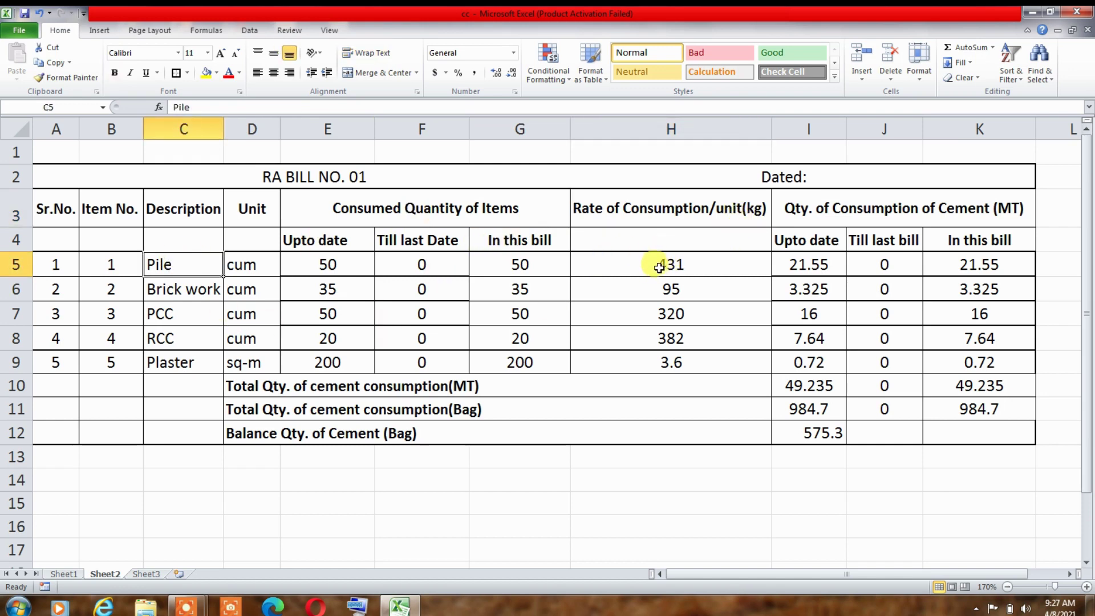
click(658, 265)
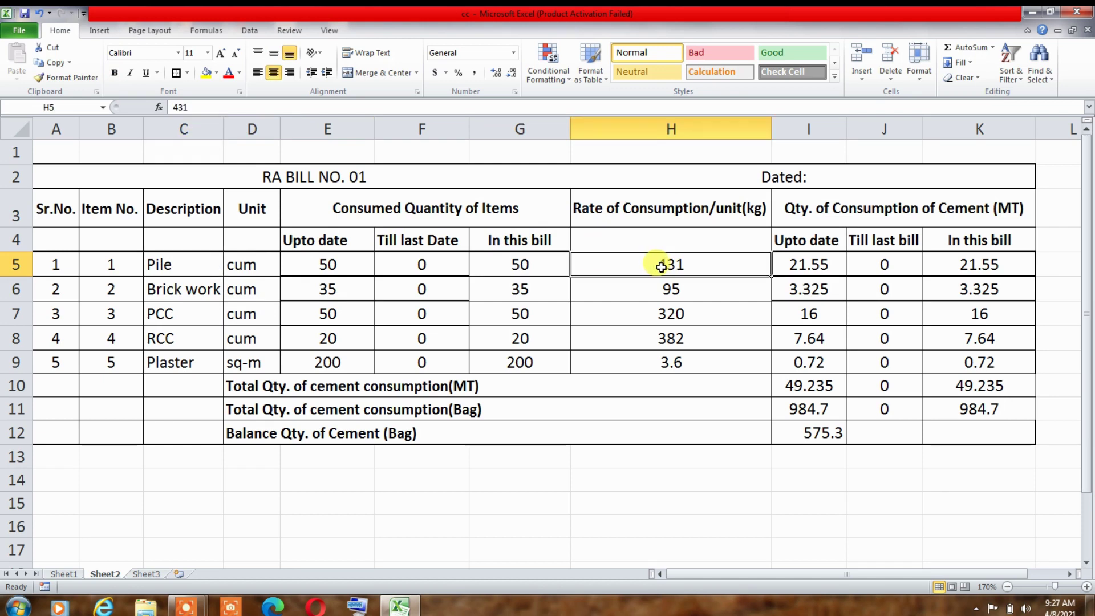
key(Down)
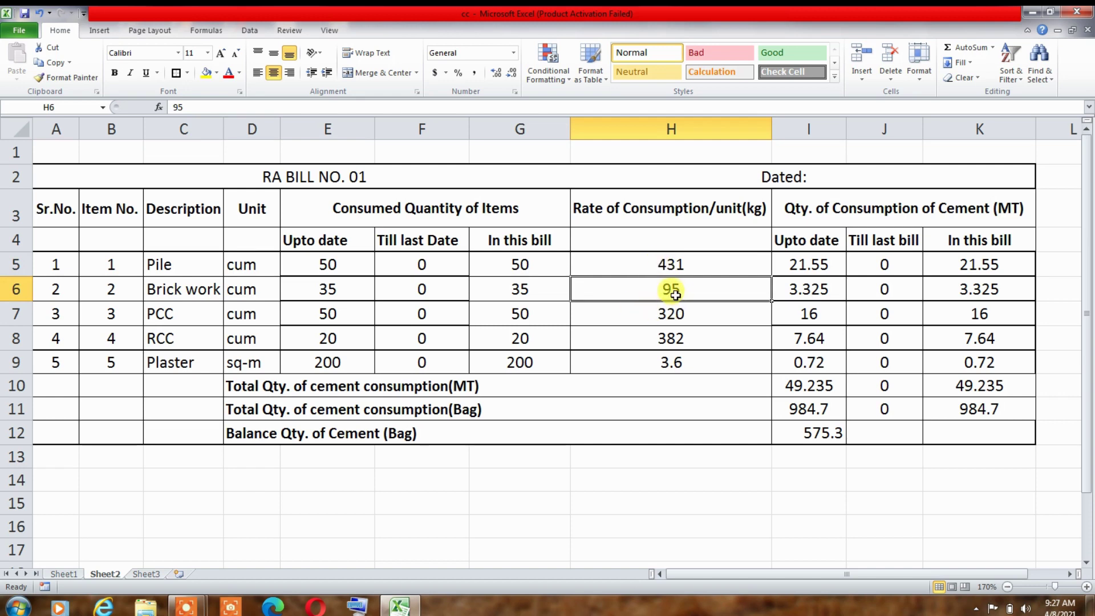
key(Down)
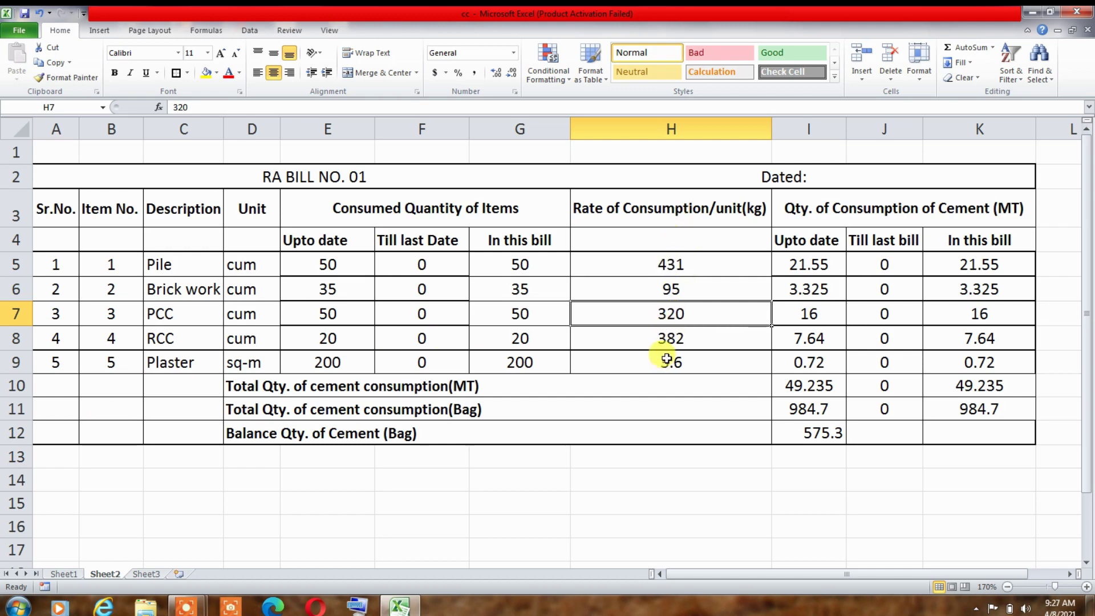
key(Down)
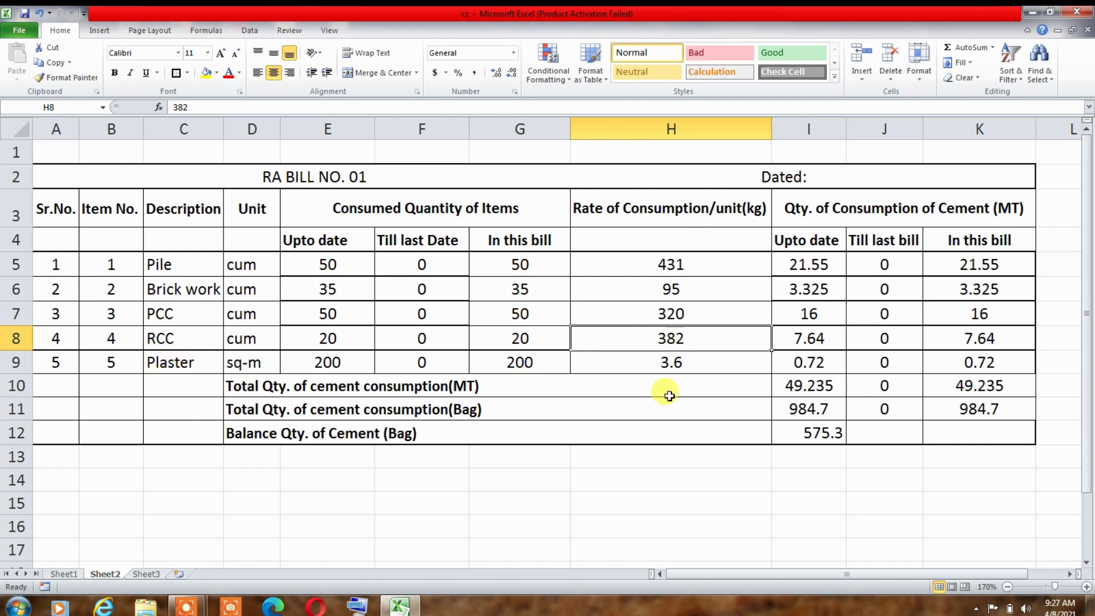
click(693, 370)
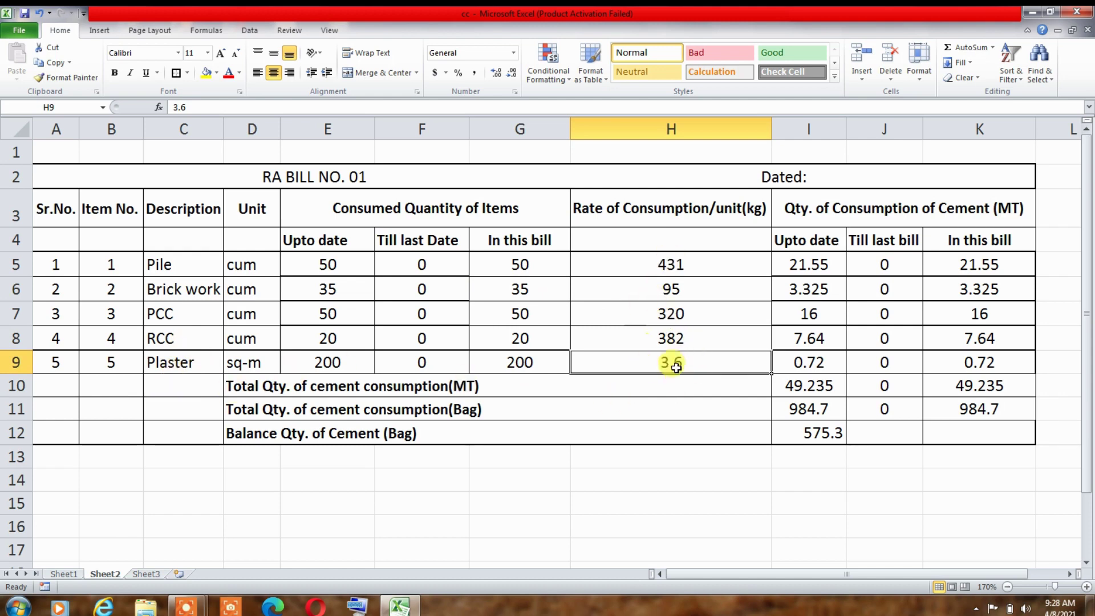
drag(671, 264, 670, 362)
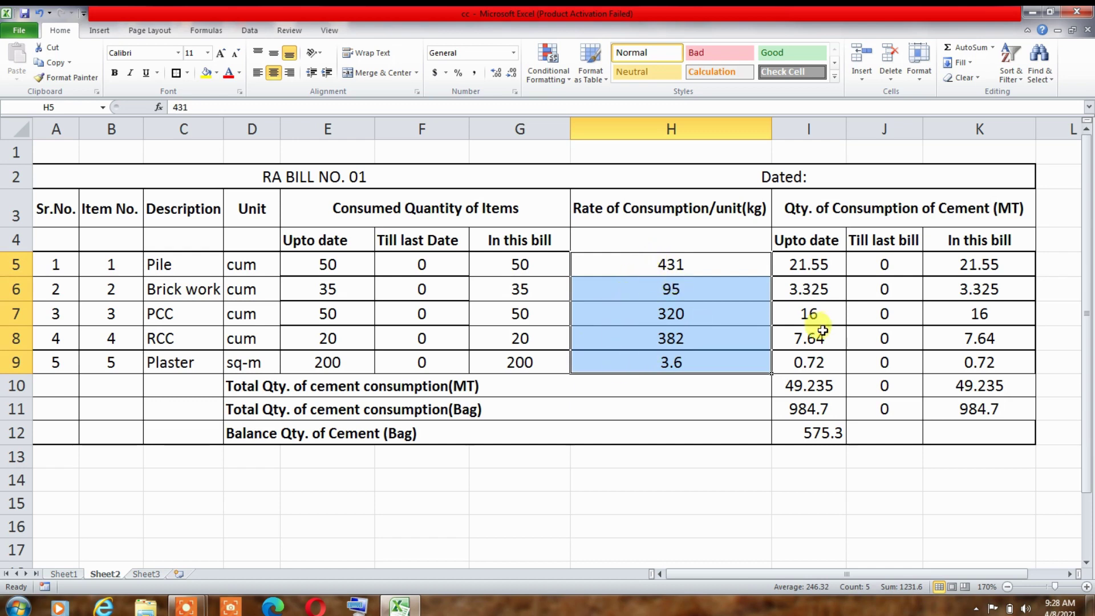
Review the cement quantity subheadings, and inspect Pile's in-this-bill cement formula with the quantity and rate cells it uses
click(864, 210)
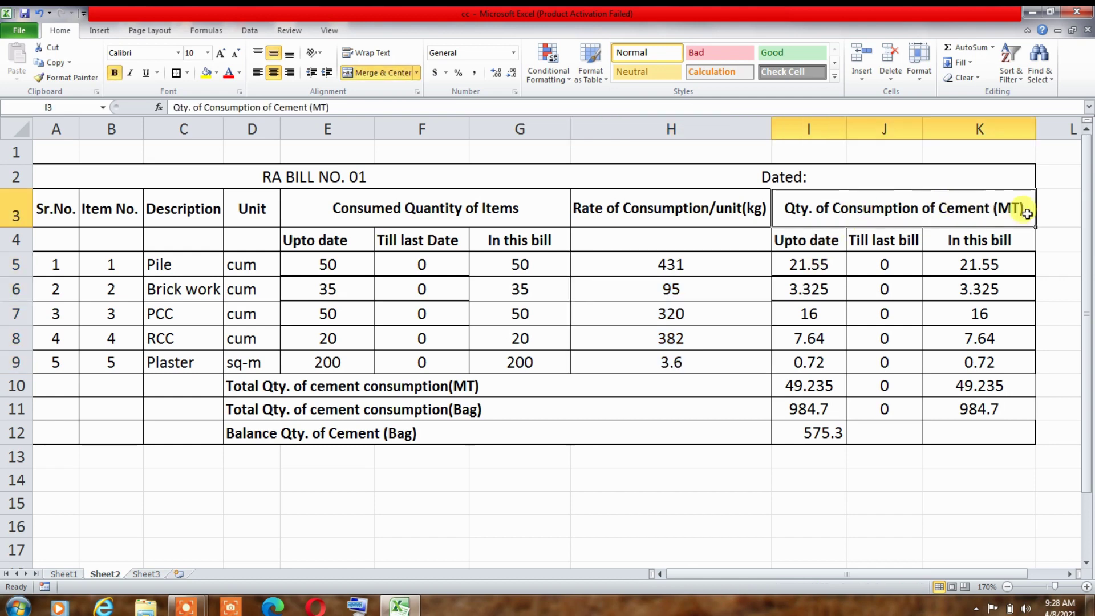
click(818, 243)
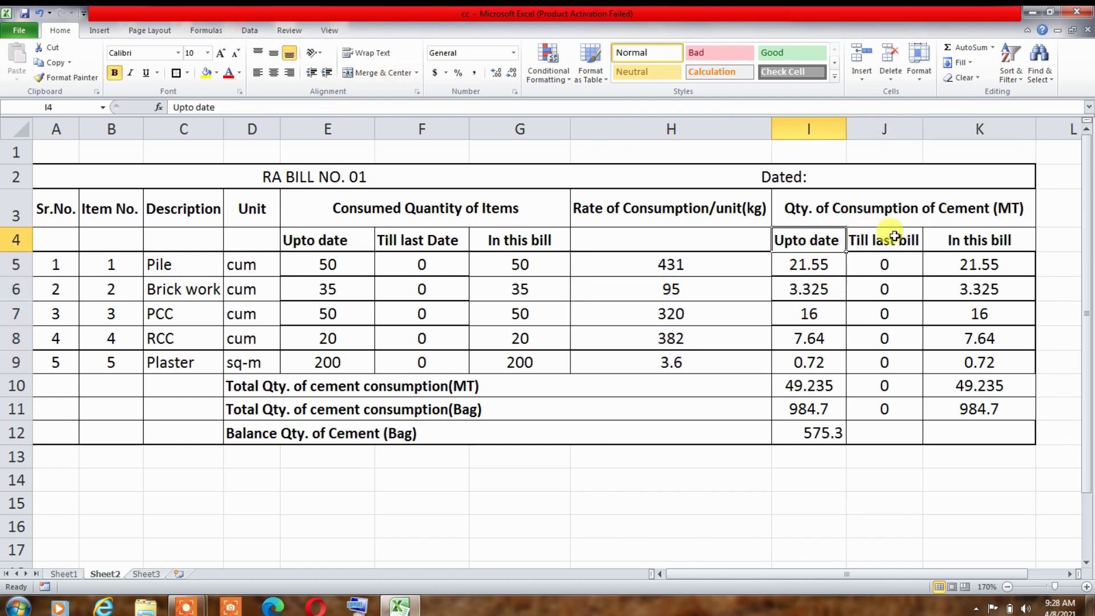
click(896, 234)
click(971, 240)
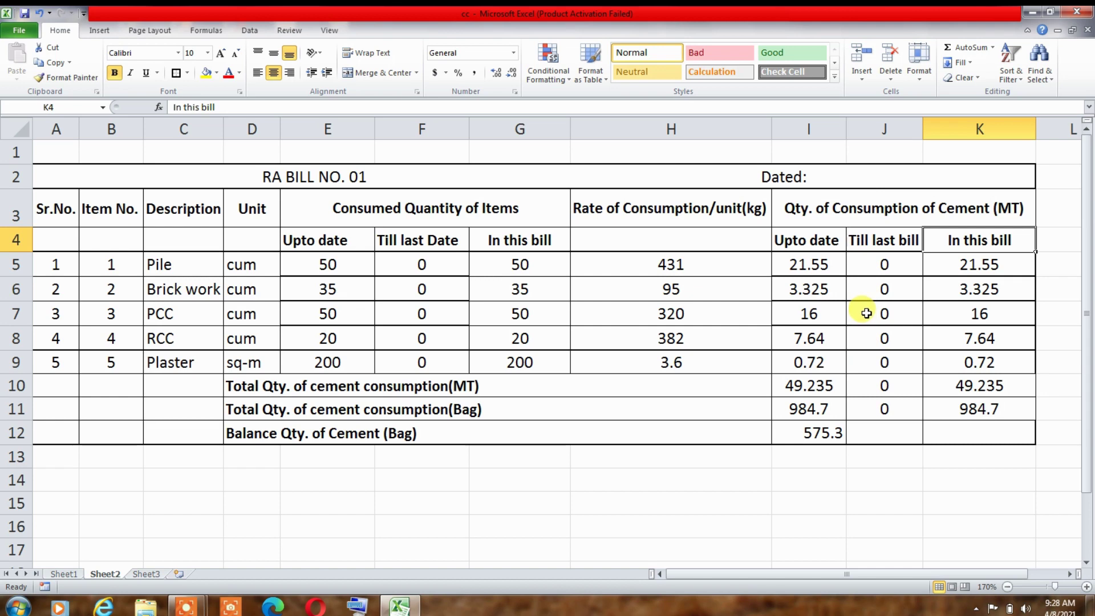
click(980, 259)
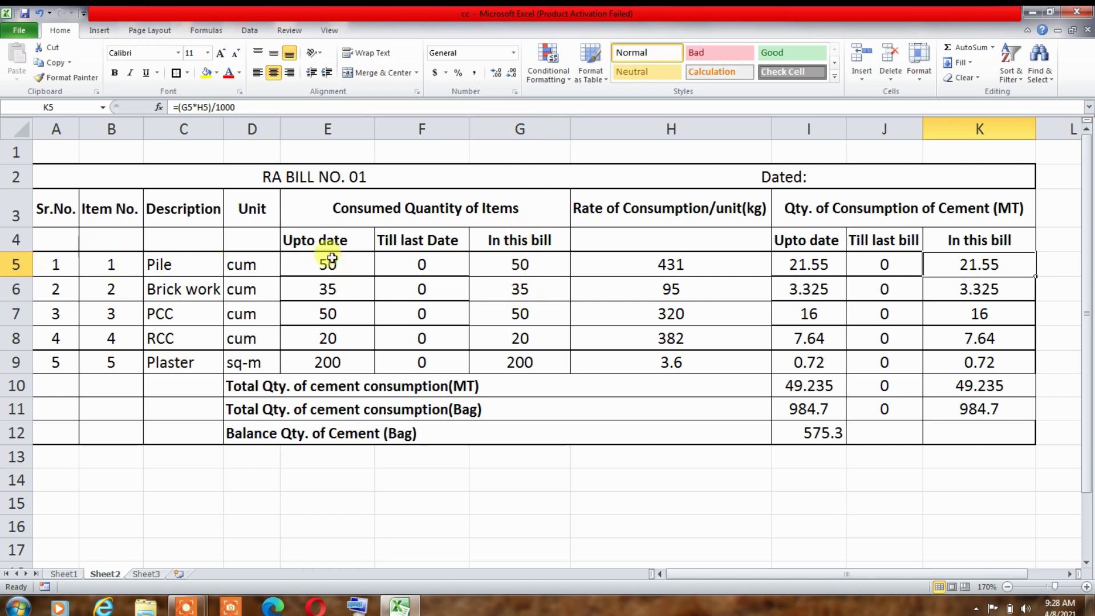
click(506, 264)
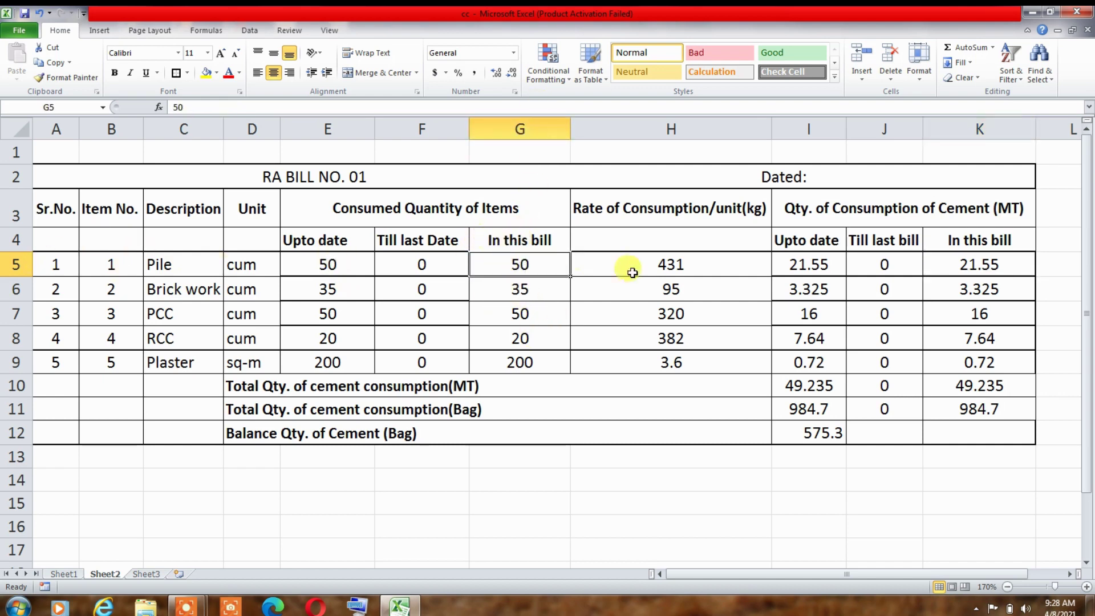
drag(536, 260, 698, 260)
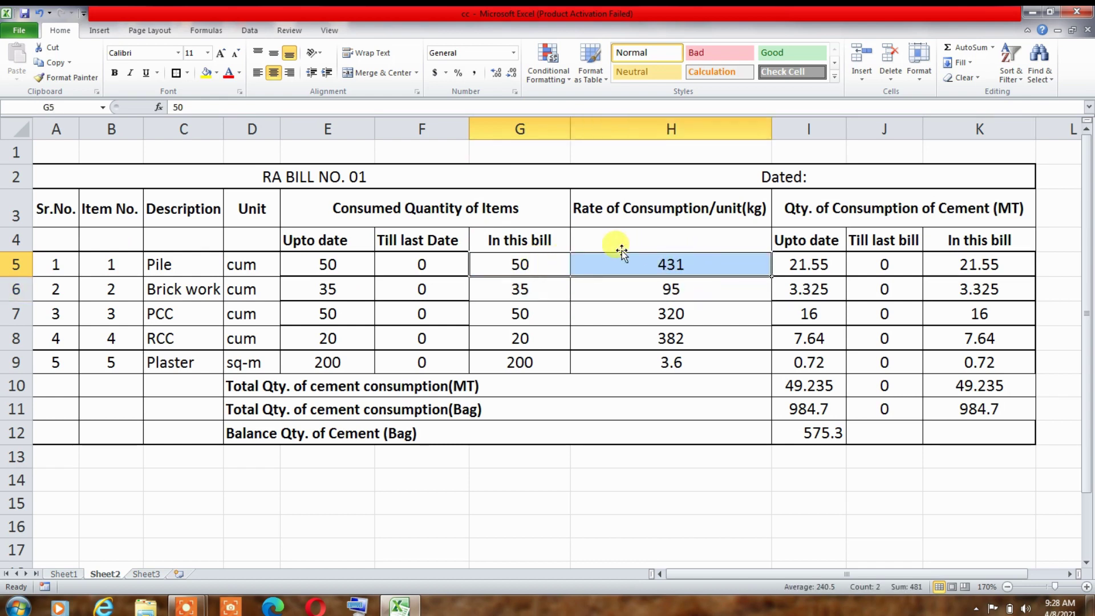
Review Pile's in-this-bill quantity and inspect its up-to-date and in-this-bill cement formulas
click(529, 266)
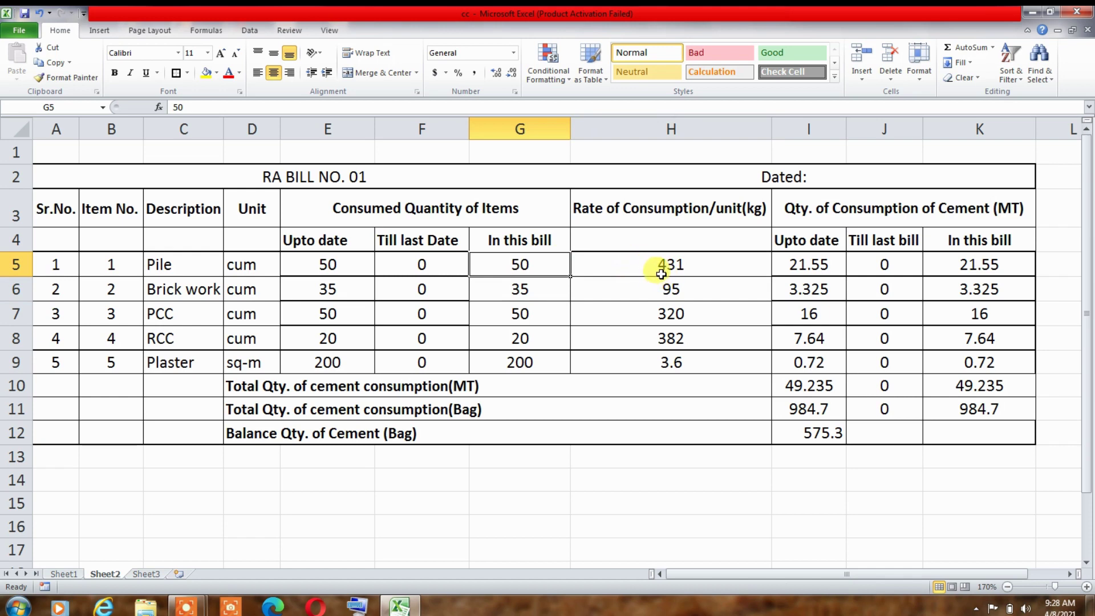
click(784, 261)
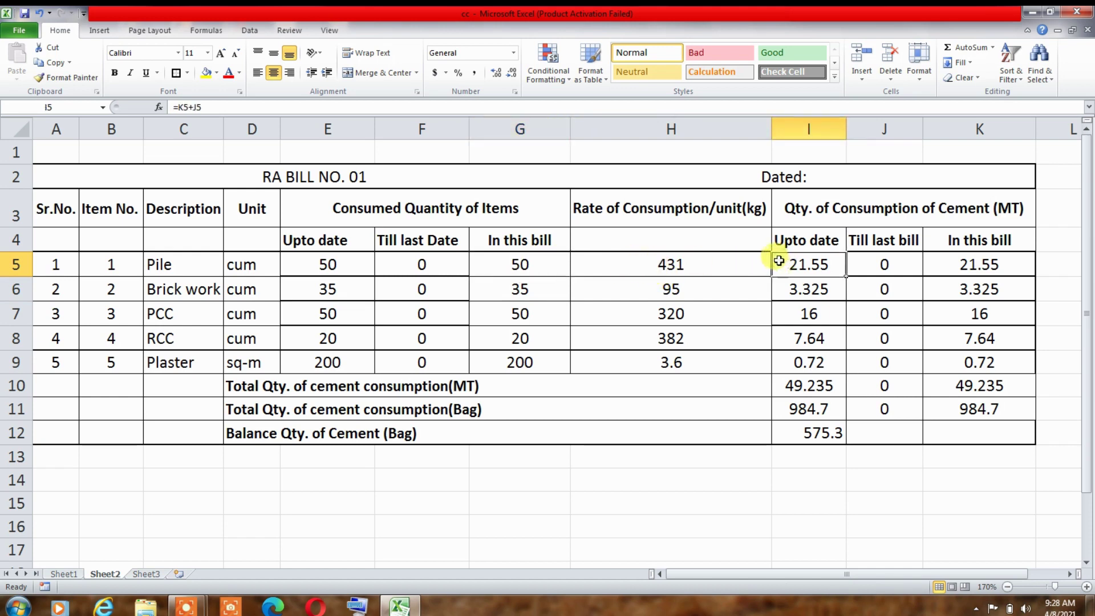
click(953, 266)
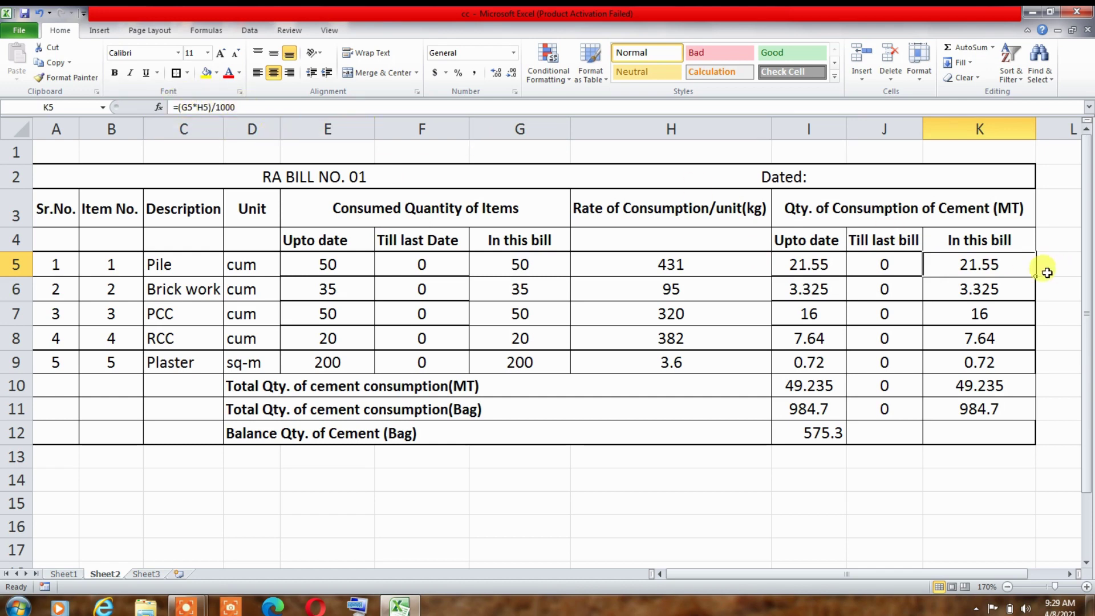
click(887, 336)
Re-enter Pile's in-this-bill cement formula in K5 as =G5*H5, multiplying its quantity by its consumption rate
click(977, 265)
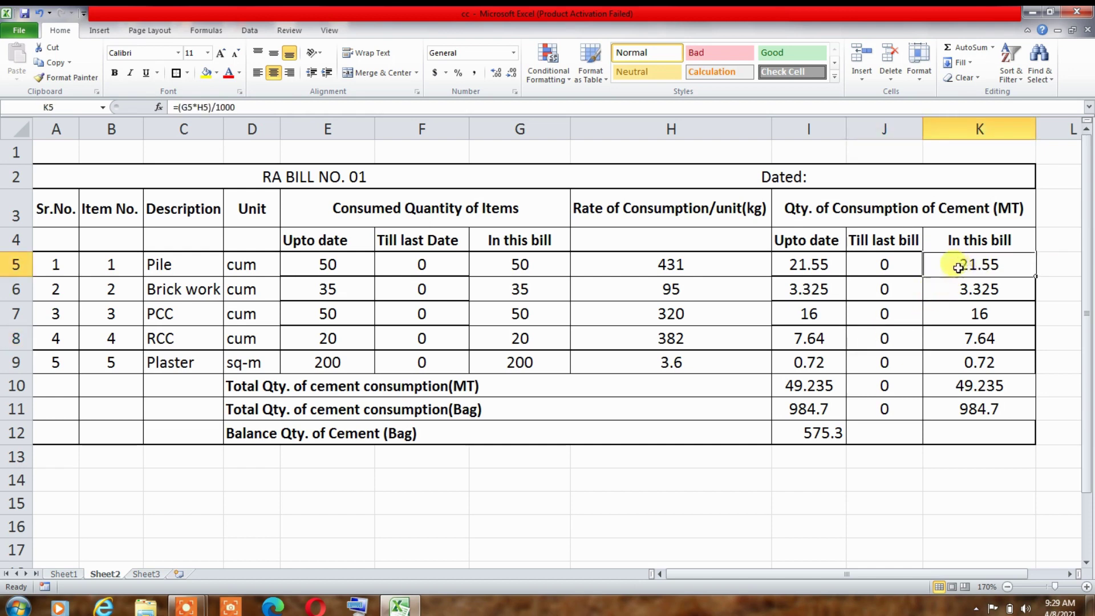
text(=)
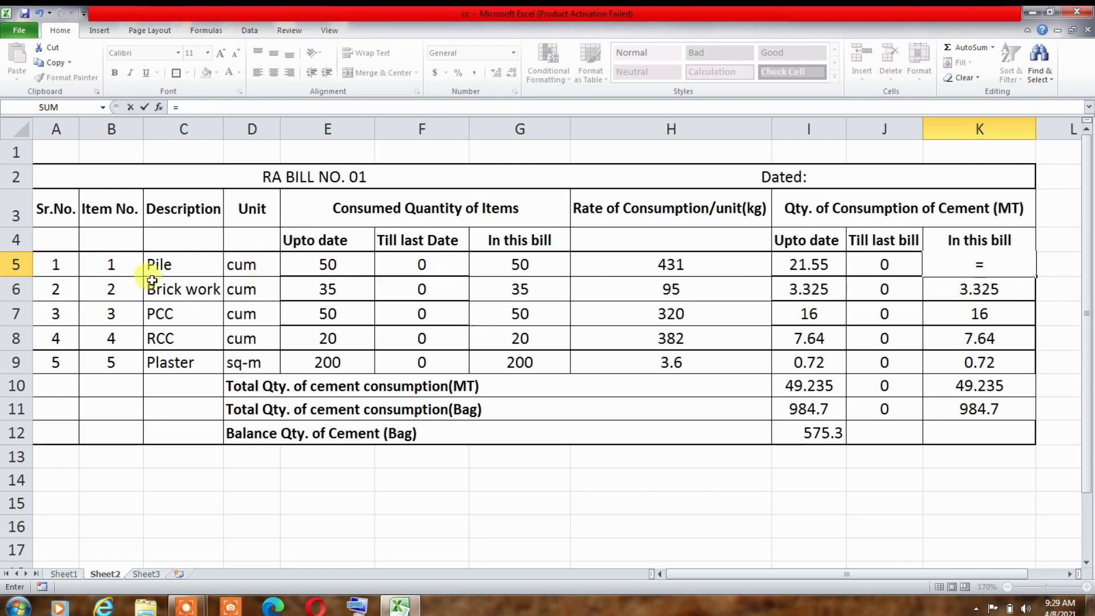
click(513, 265)
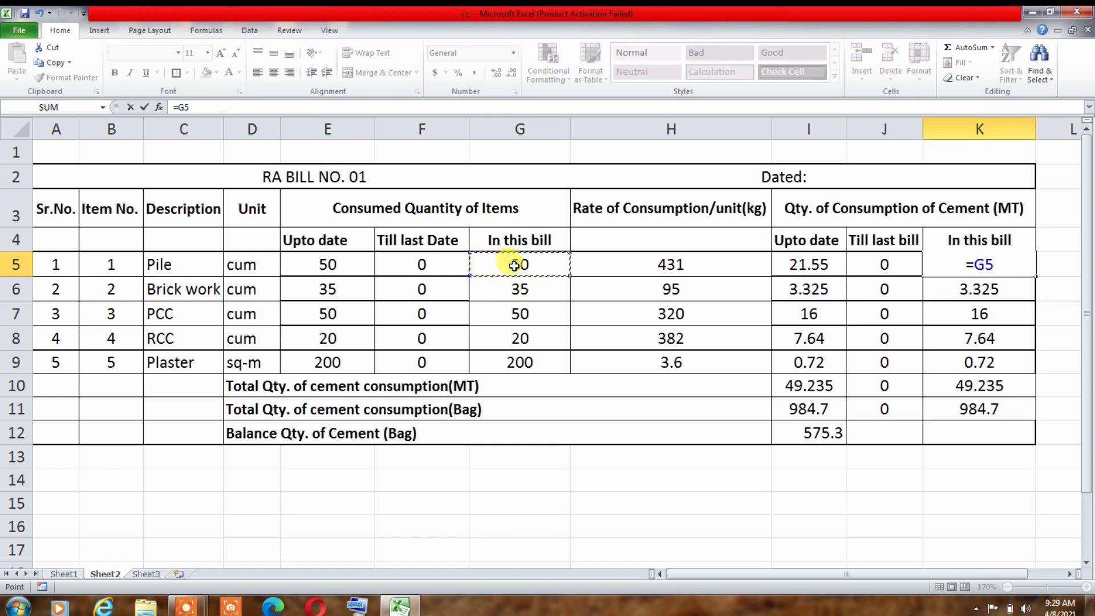
text(*)
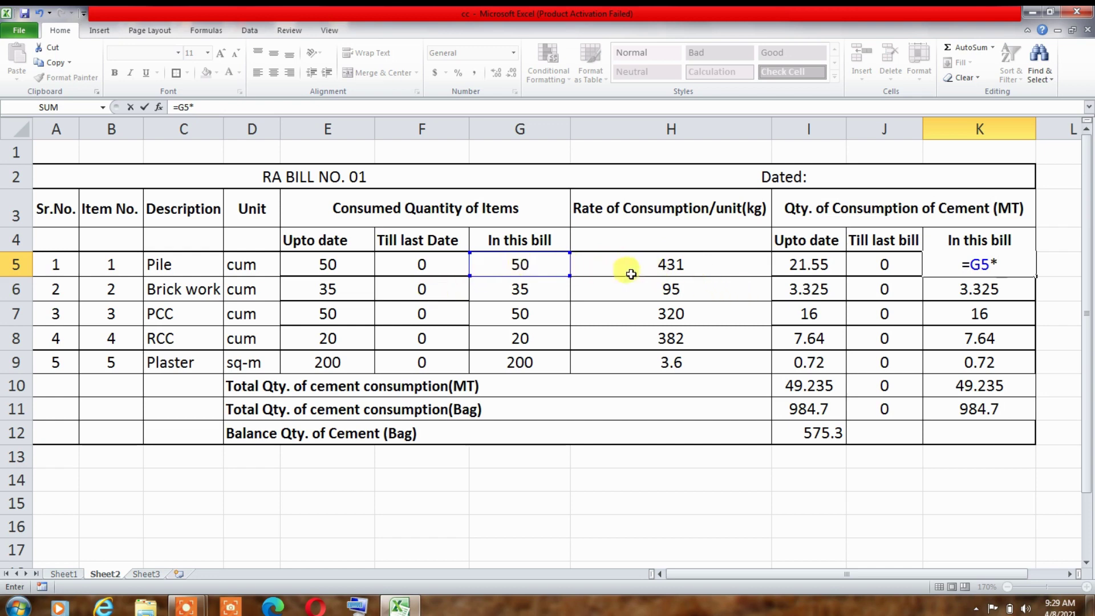
click(678, 267)
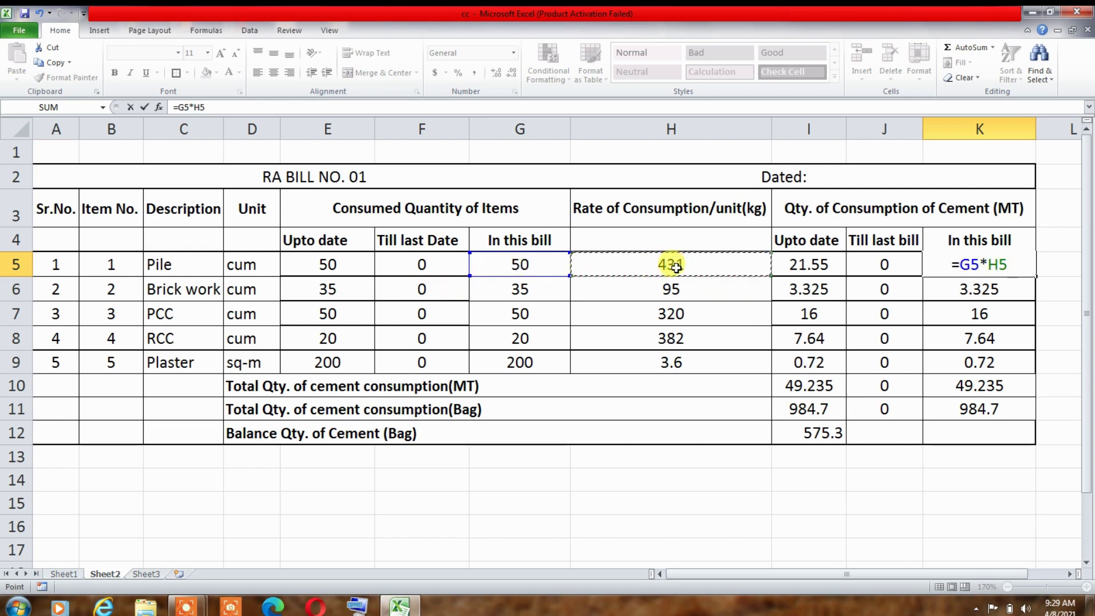
key(Return)
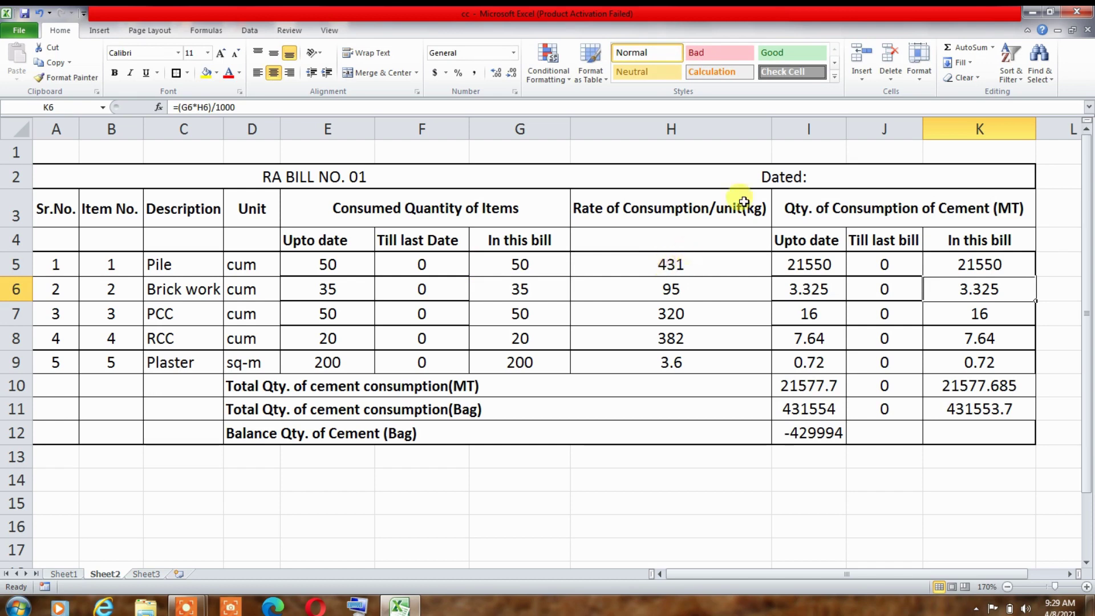
Convert Pile's in-this-bill cement quantity to metric tonnes by changing the K5 formula to =(G5*H5)/1000
click(997, 265)
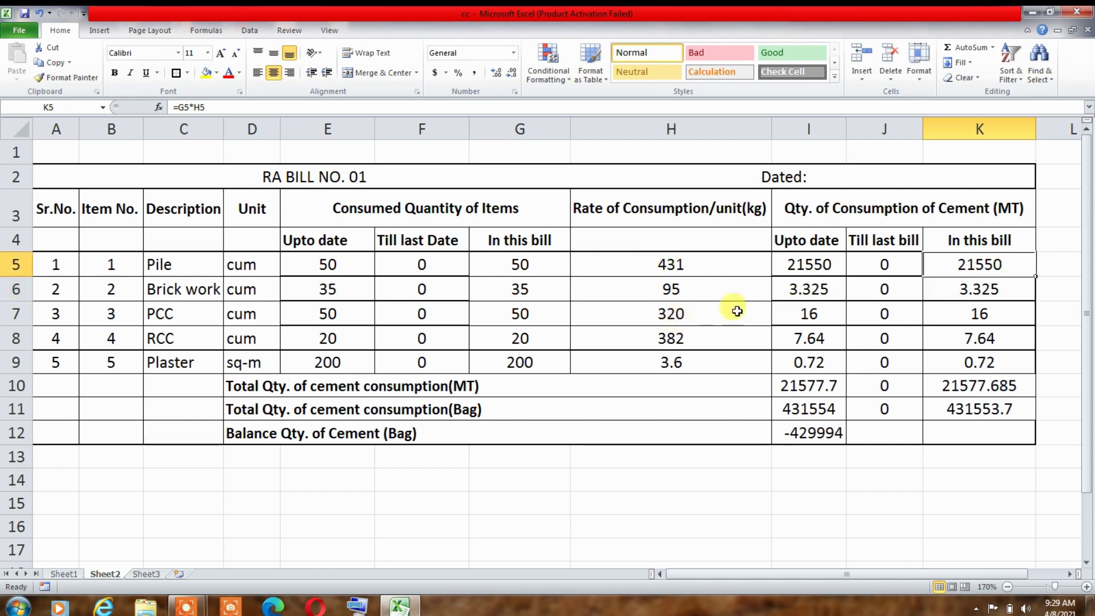
click(178, 107)
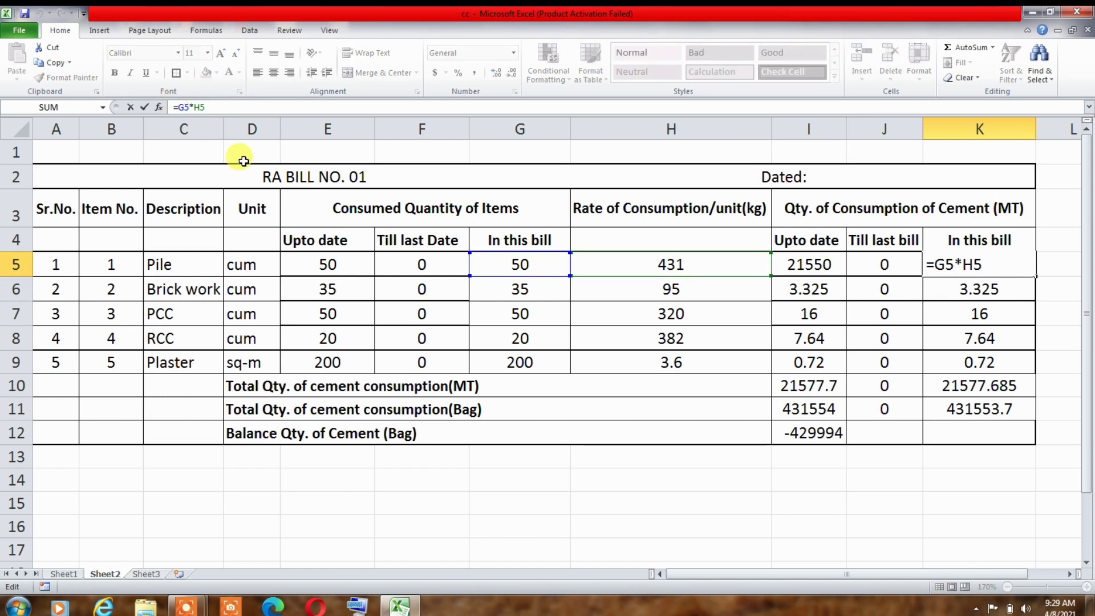
text(()
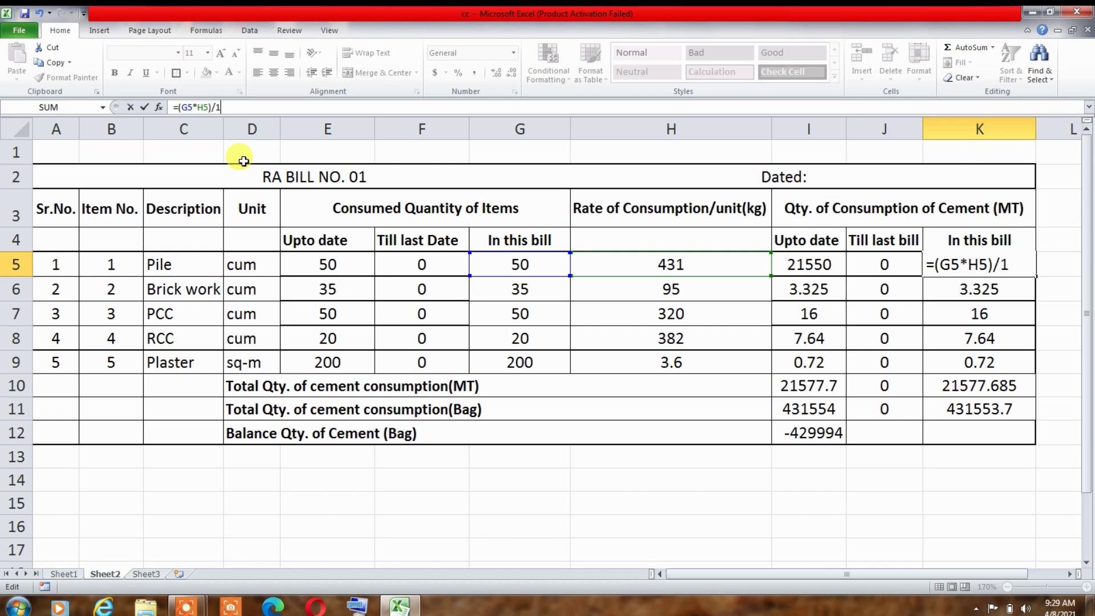
key(Return)
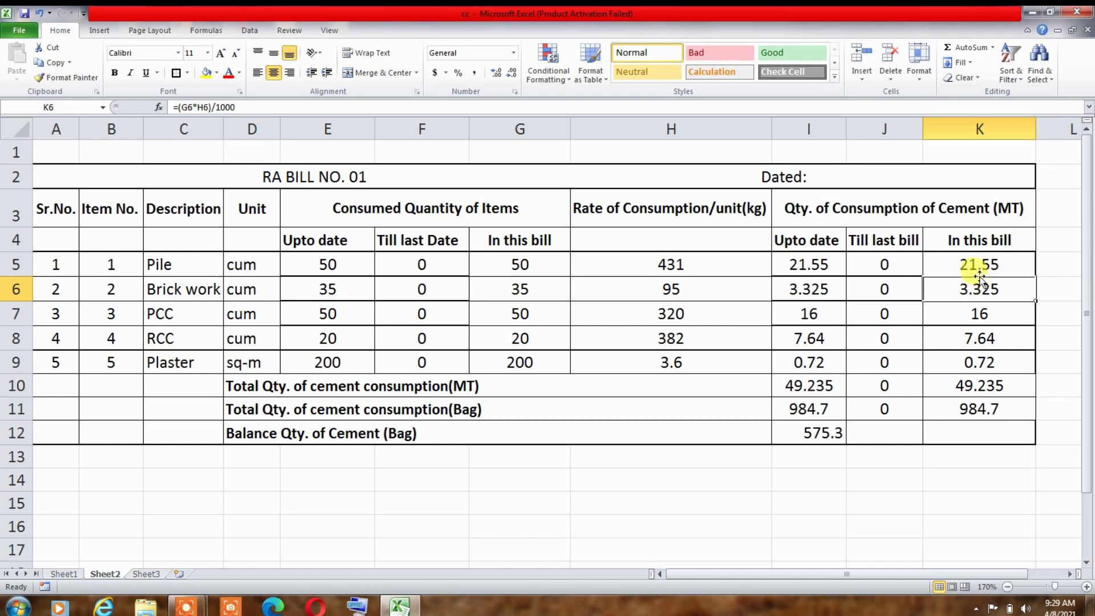
drag(976, 289, 985, 387)
key(Delete)
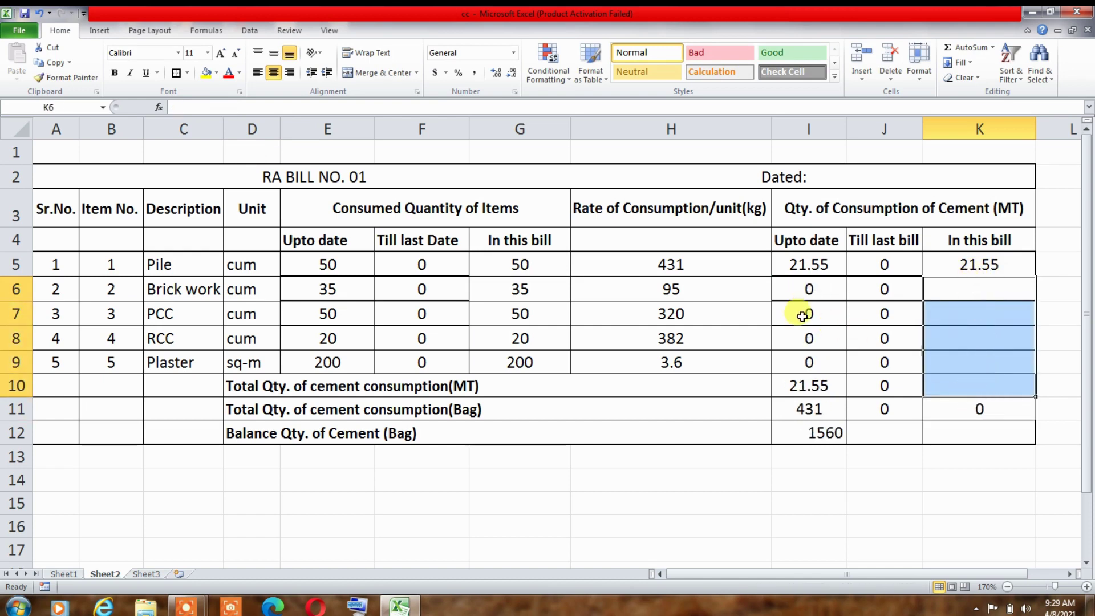
drag(806, 285, 888, 370)
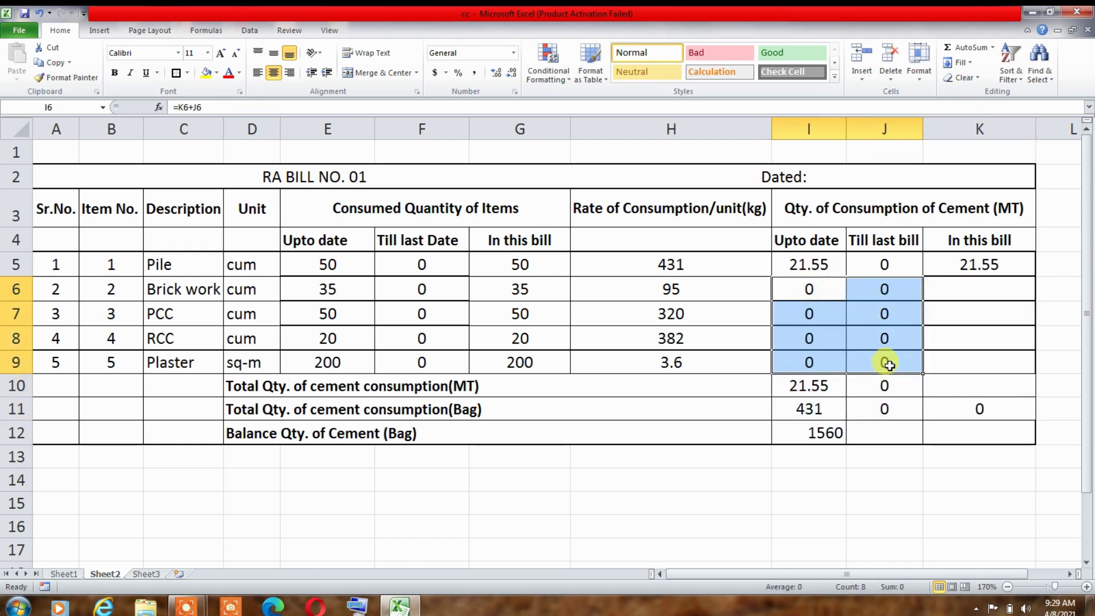
key(ctrl+z)
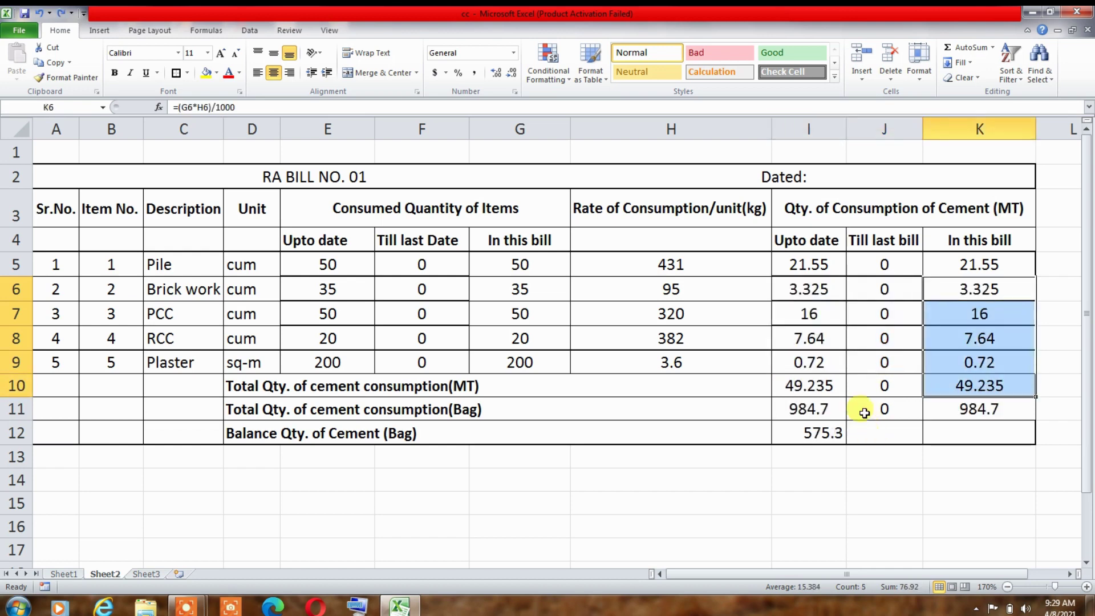
Clear the cement quantities of Brick work through Plaster in I6:K9, and set Pile's up-to-date cement quantity to =K5
drag(807, 288, 961, 362)
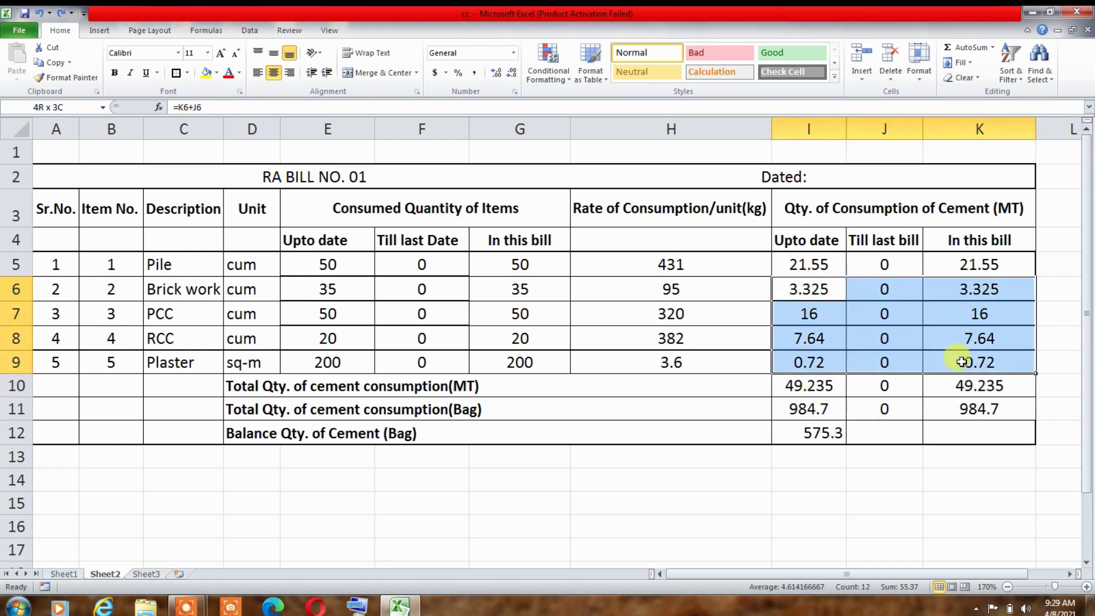
key(Delete)
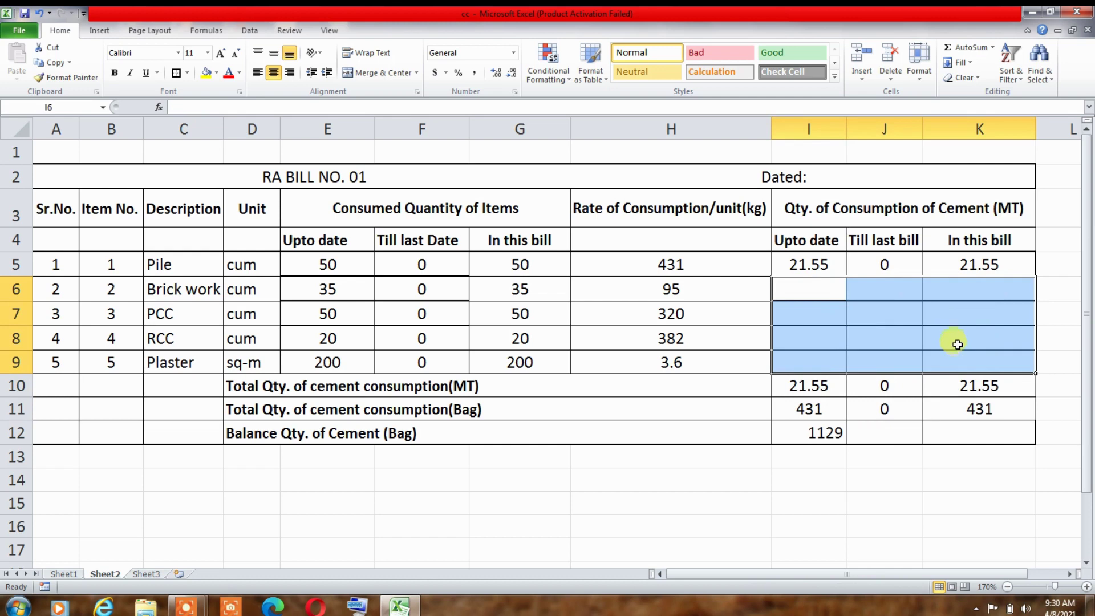
click(808, 264)
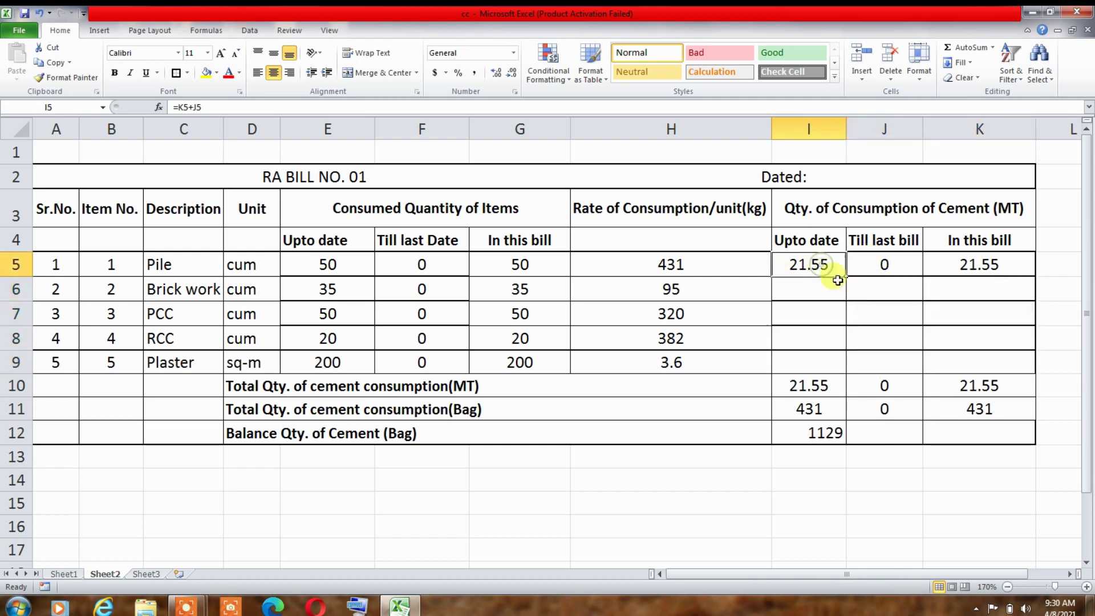
text(=)
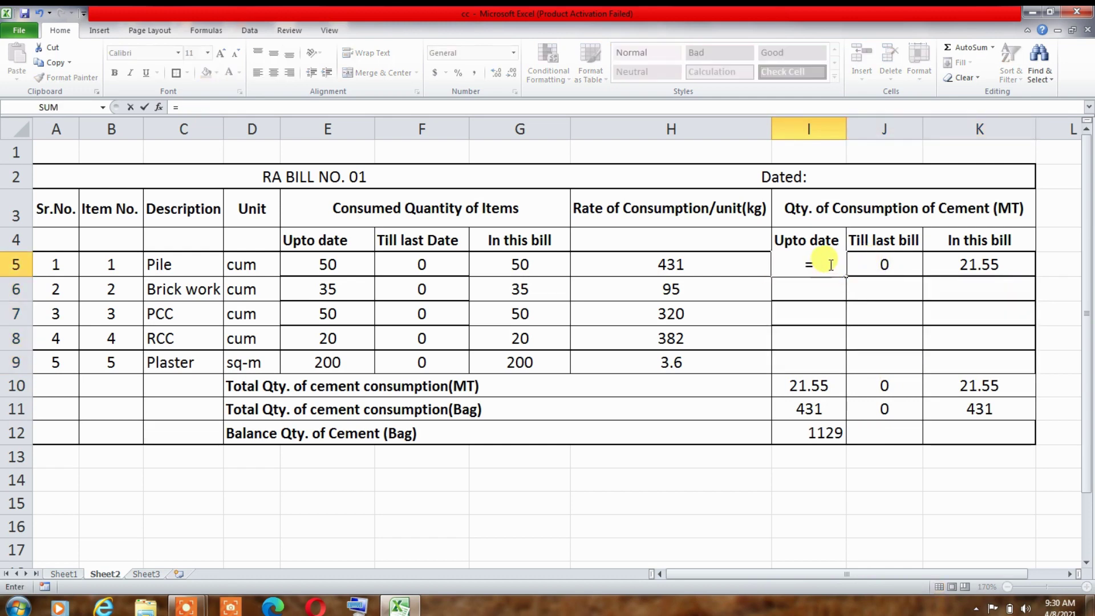
click(994, 264)
key(Return)
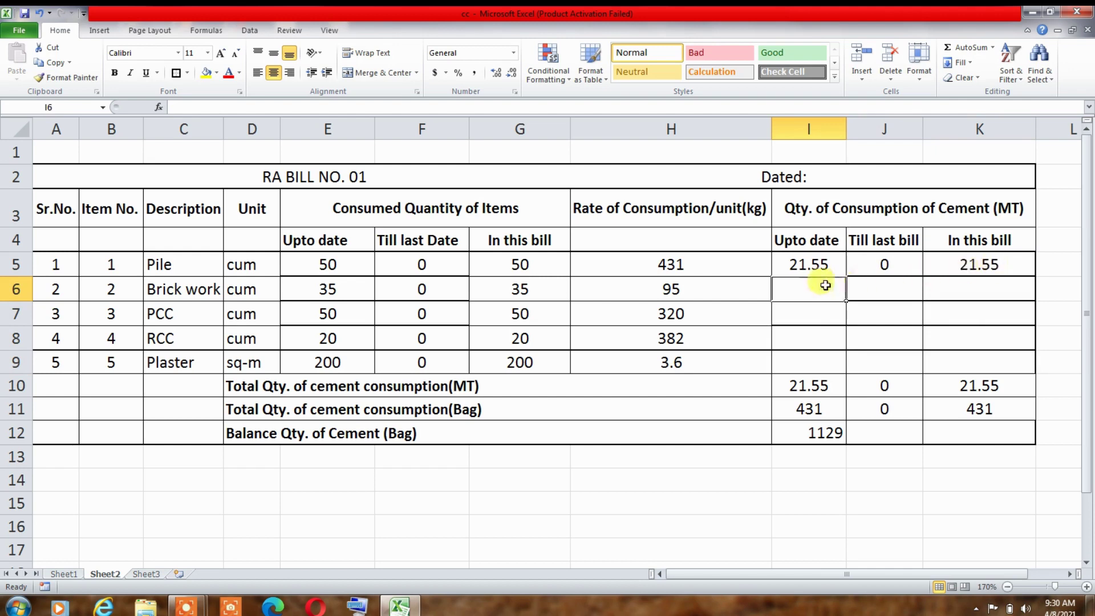
Fill Pile's in-this-bill cement formula from K5 down to the Plaster row in K9
click(824, 262)
click(963, 290)
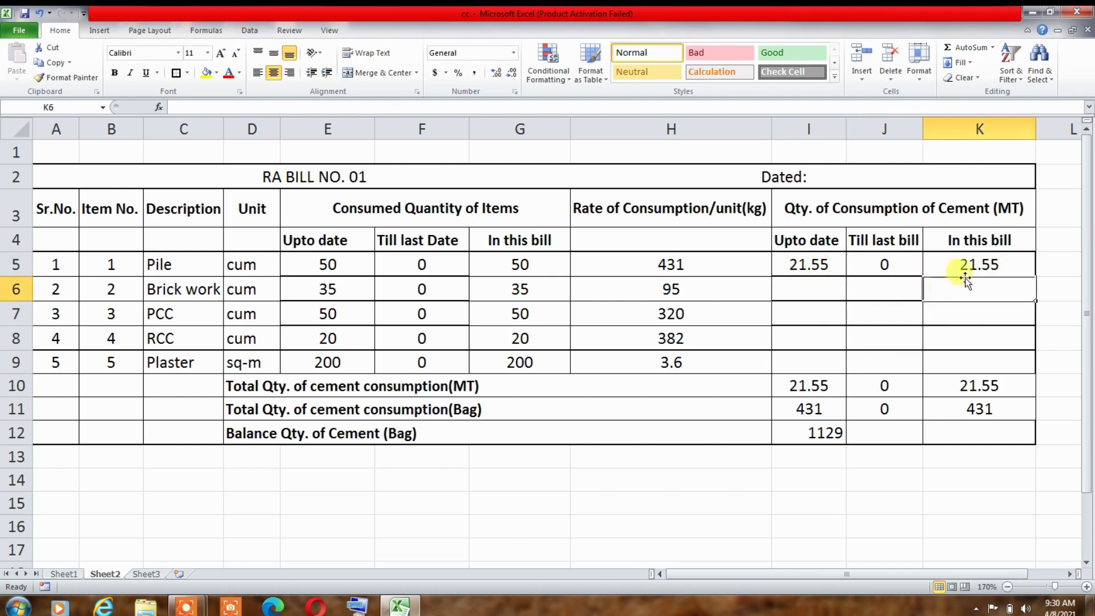
click(992, 264)
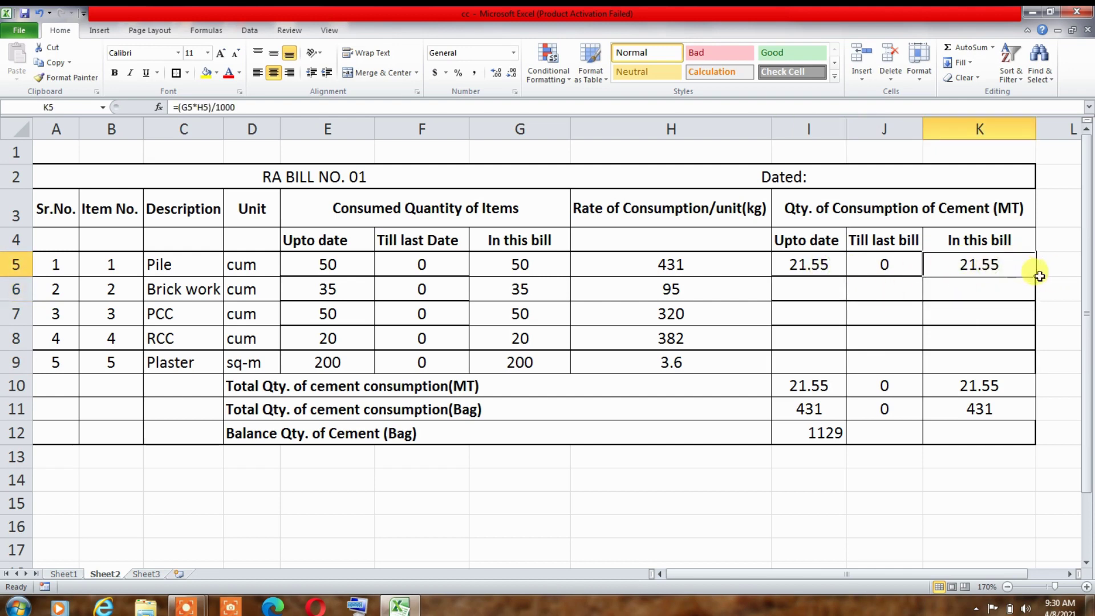
drag(1035, 279, 1022, 365)
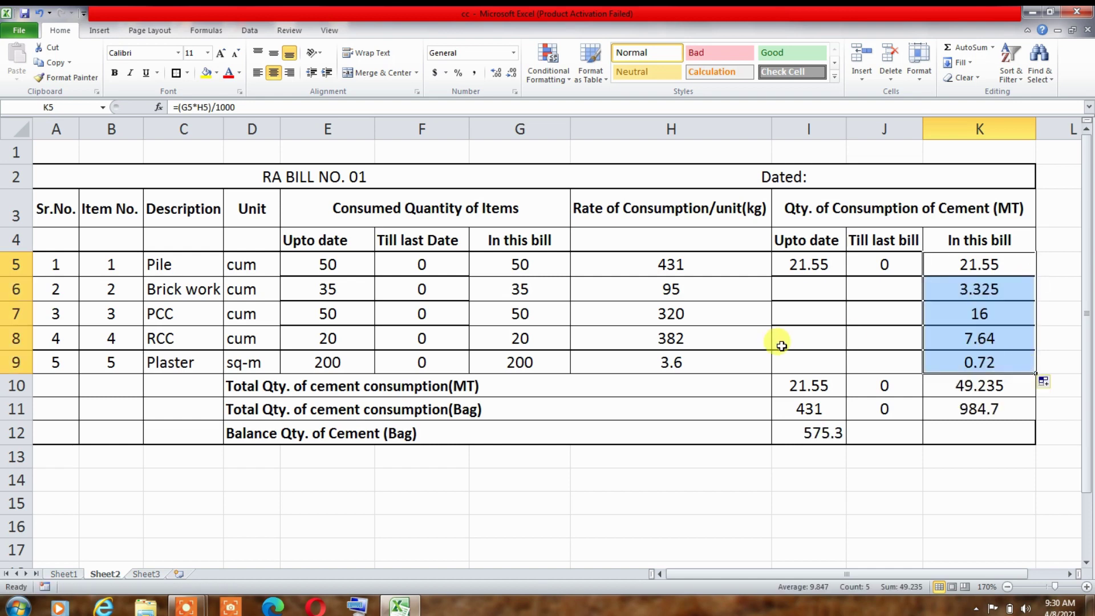
Try to fill Pile's till-last-bill zero from J5 down the rows below it
click(872, 262)
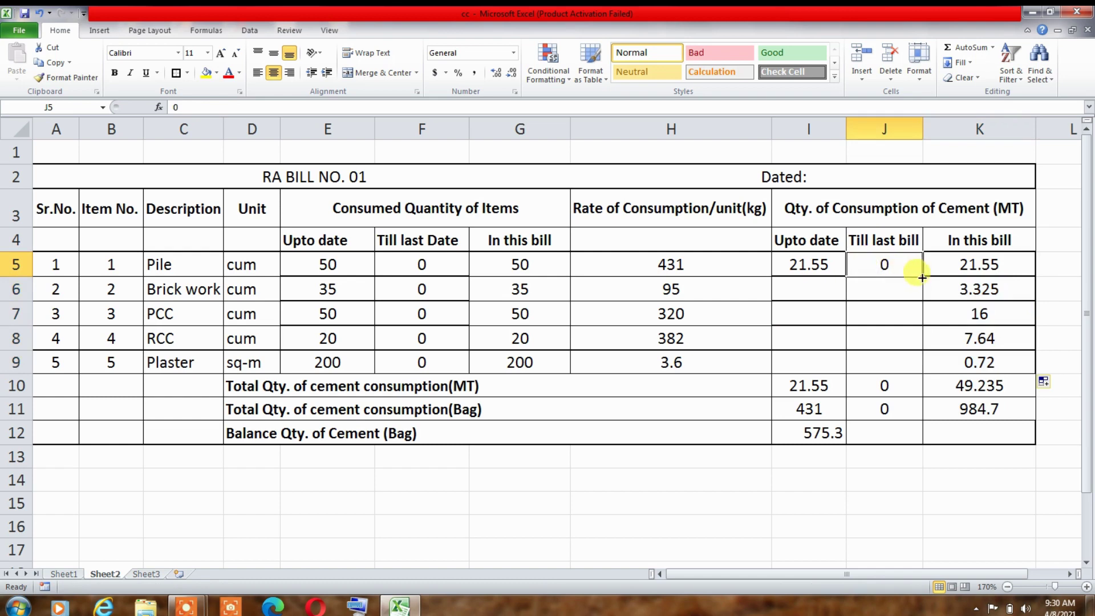
drag(904, 279, 906, 339)
click(910, 271)
drag(922, 279, 919, 341)
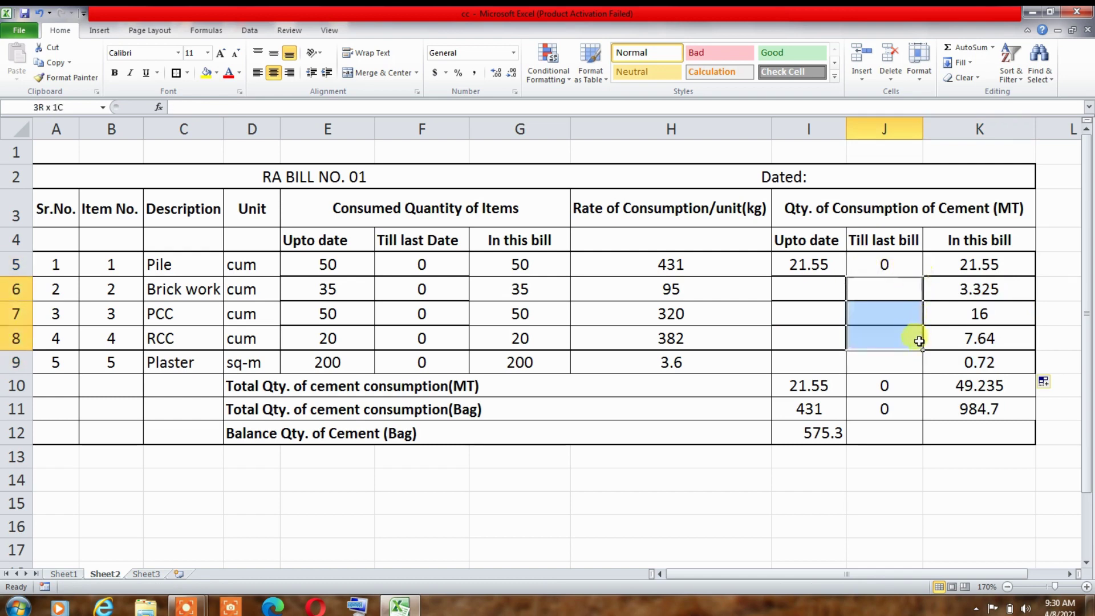
Move Pile's till-last-bill zero from J5 to the Brick work row in J6
click(902, 269)
key(ctrl+x)
drag(890, 285, 884, 334)
key(ctrl+v)
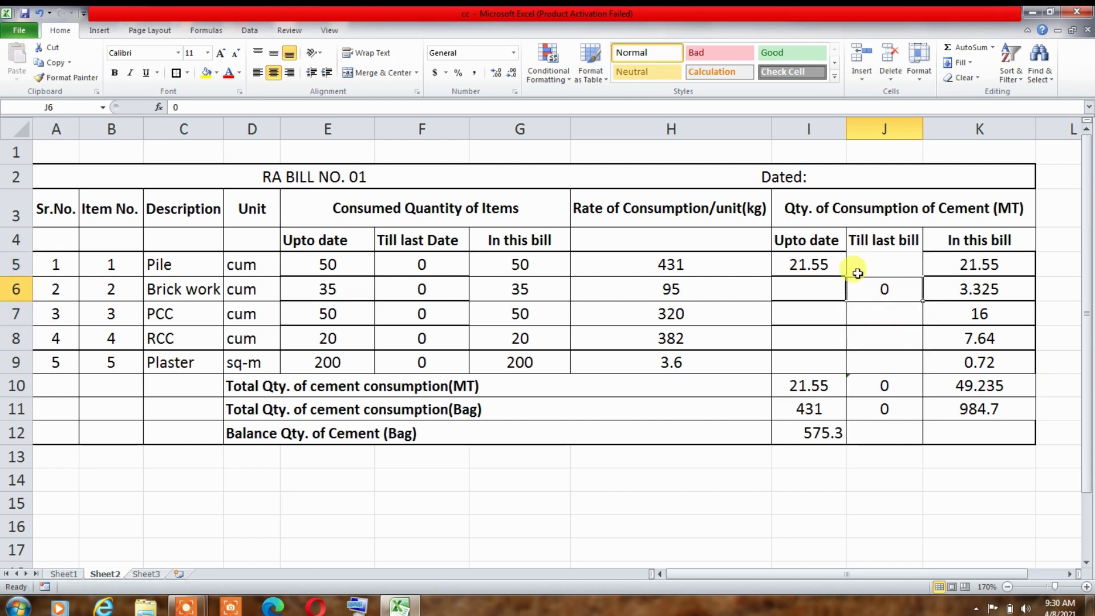
Enter 0 as Pile's till-last-bill cement quantity, and fill Brick work's zero down to Plaster in J9
click(878, 263)
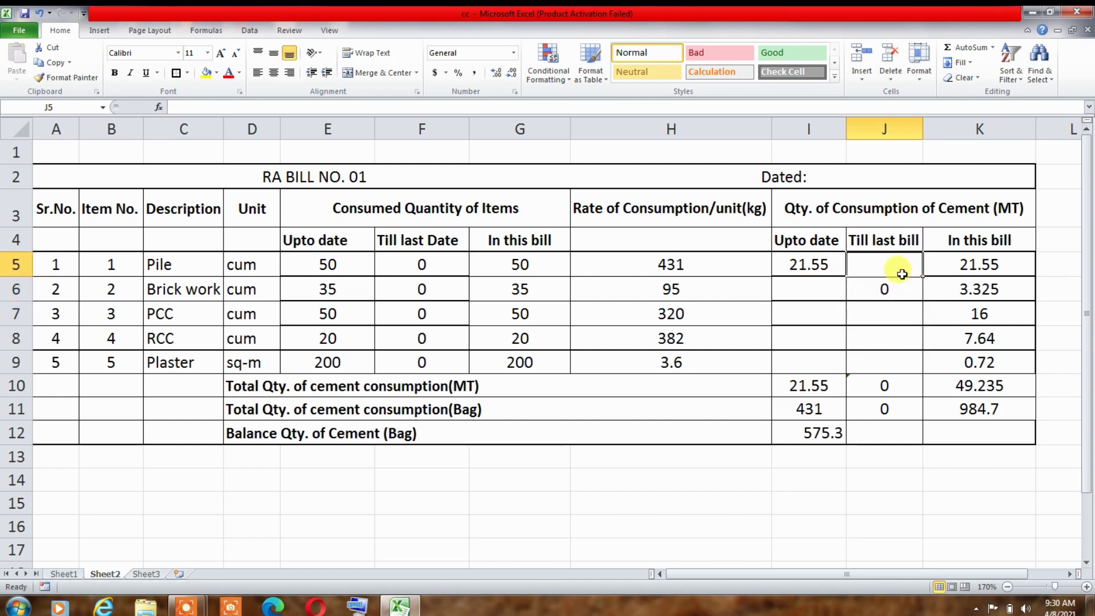
text(0)
key(Return)
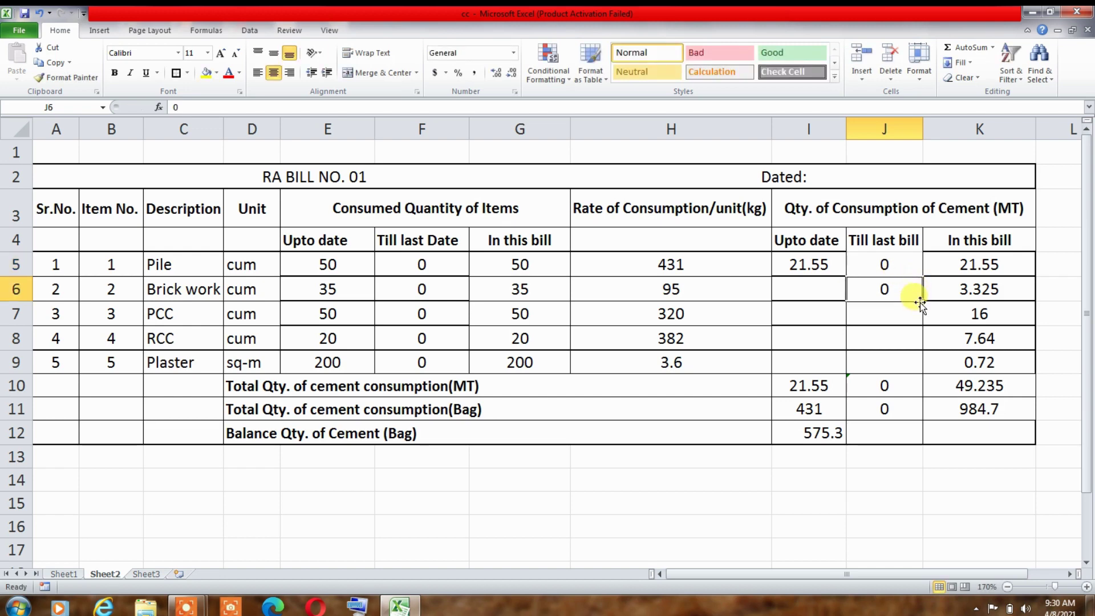
drag(922, 302, 915, 370)
Fill Pile's up-to-date cement formula from I5 down to the Plaster row in I9
click(809, 263)
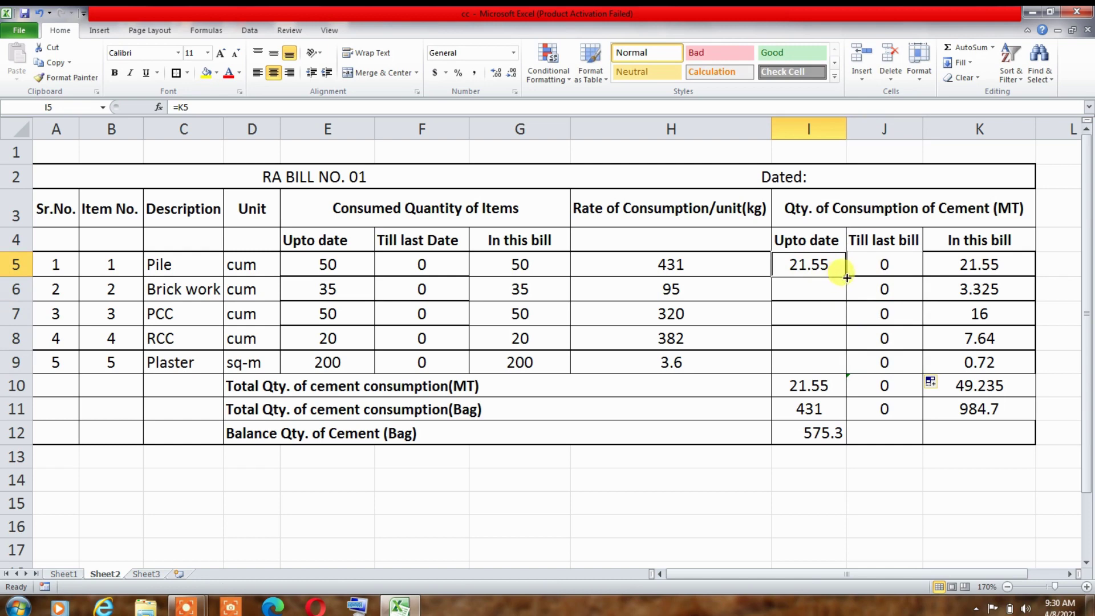
drag(847, 277, 849, 368)
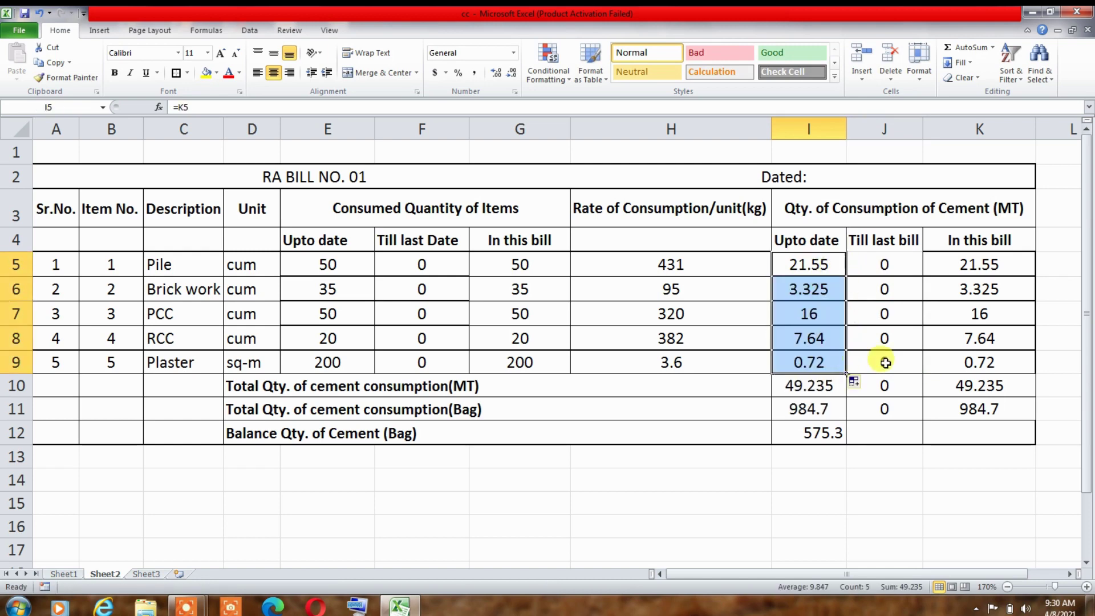
click(956, 362)
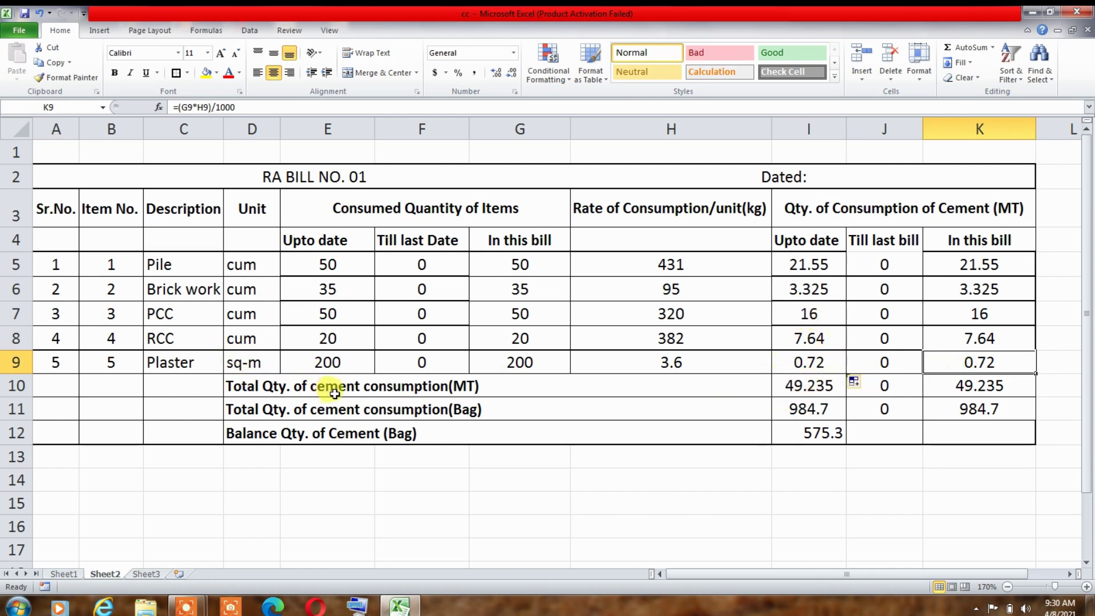
Inspect the formulas behind the up-to-date total cement consumption in metric tonnes and in bags
click(795, 383)
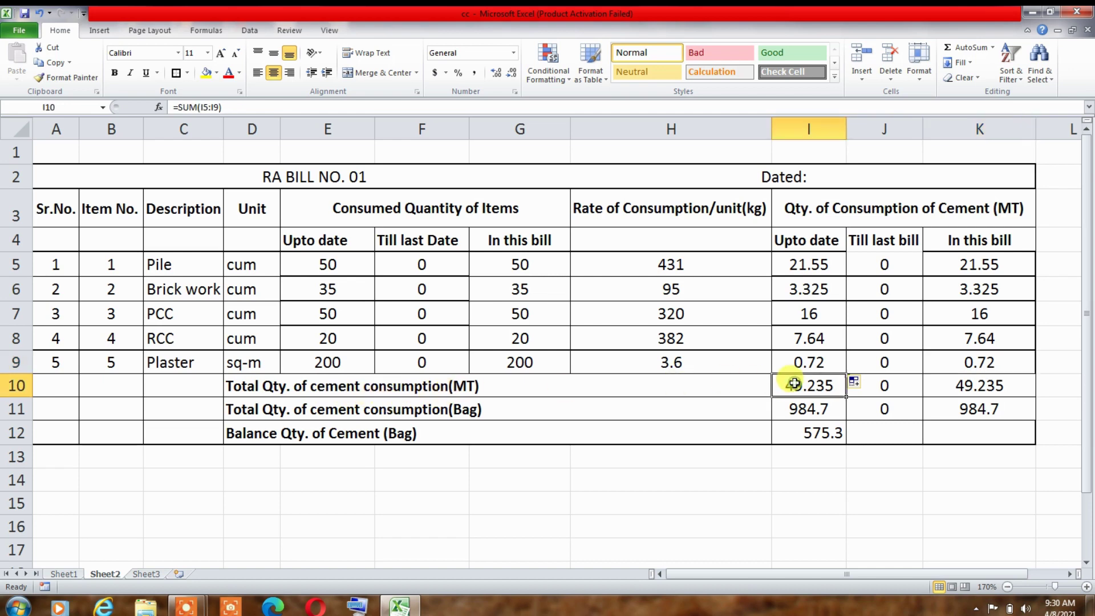
double_click(799, 386)
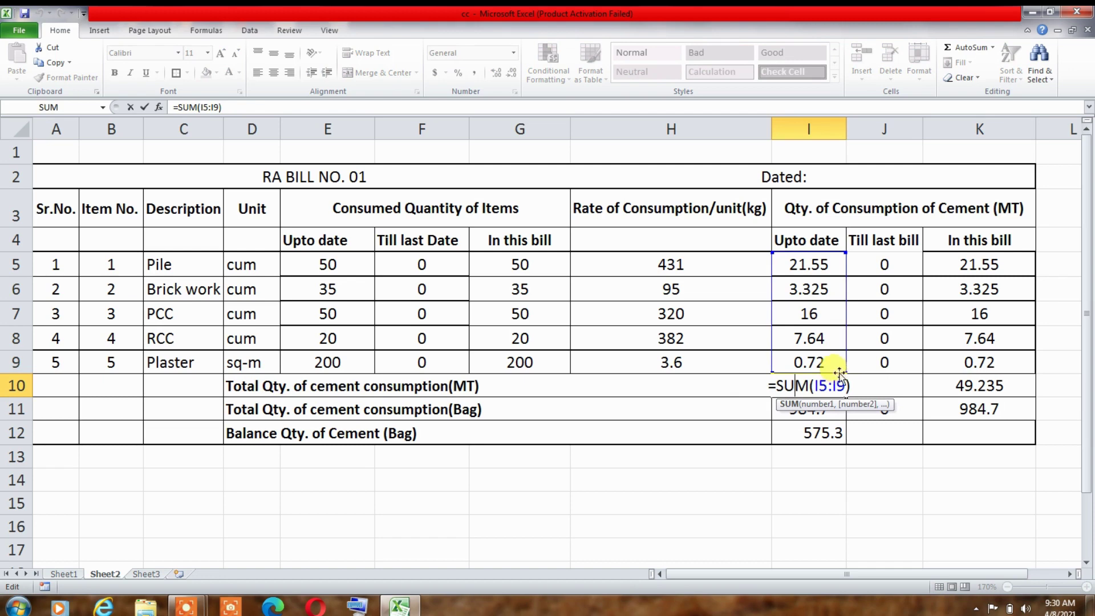
click(817, 415)
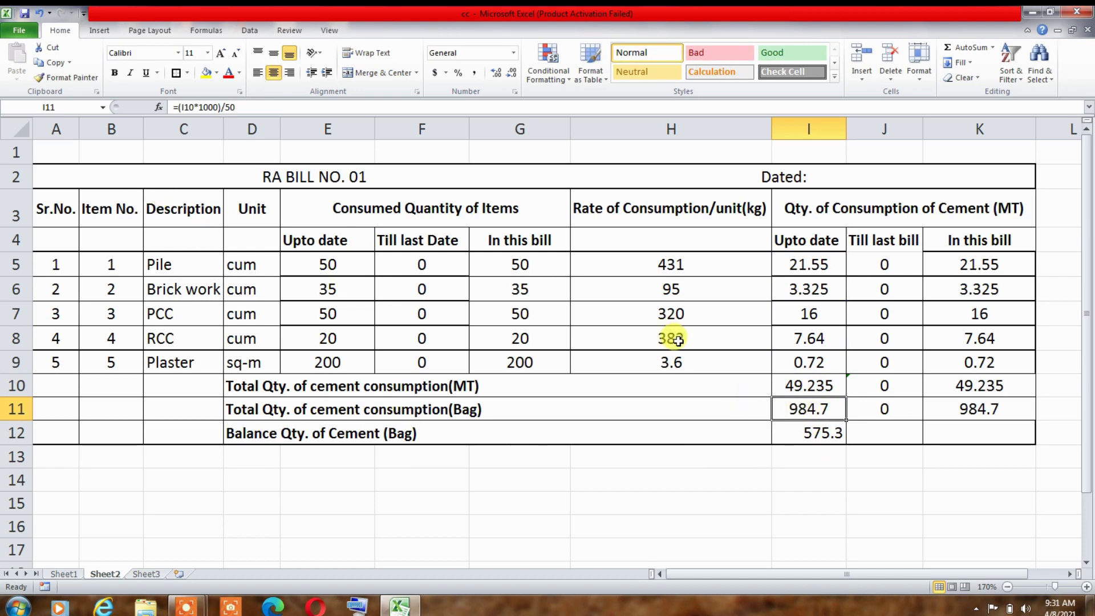
Re-enter the in-this-bill total cement consumption in bags in K11 as =(K10*1000)/50
click(983, 405)
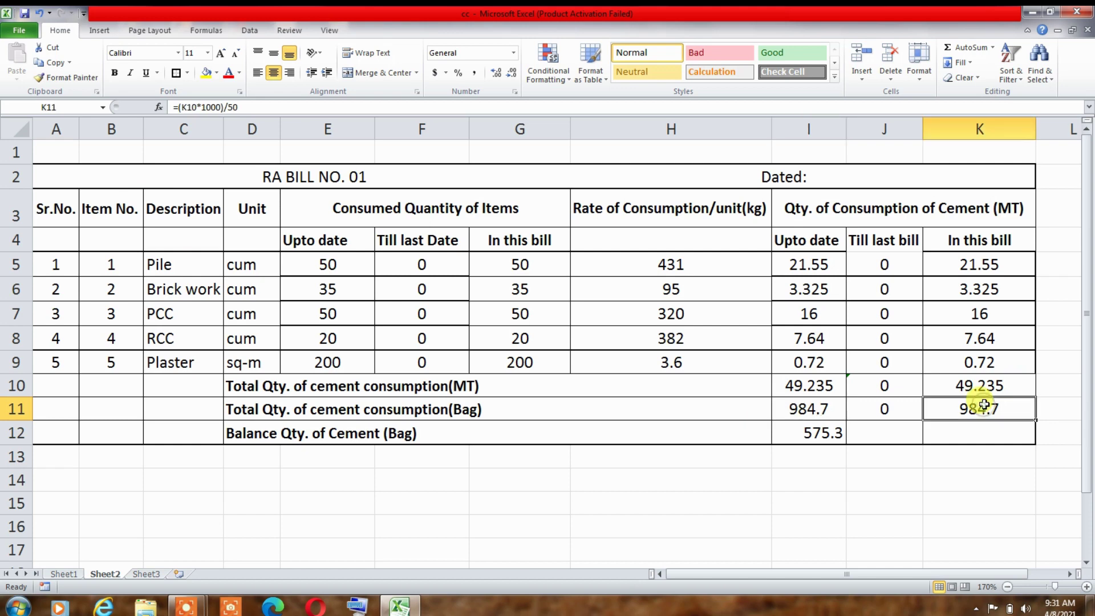
text(=)
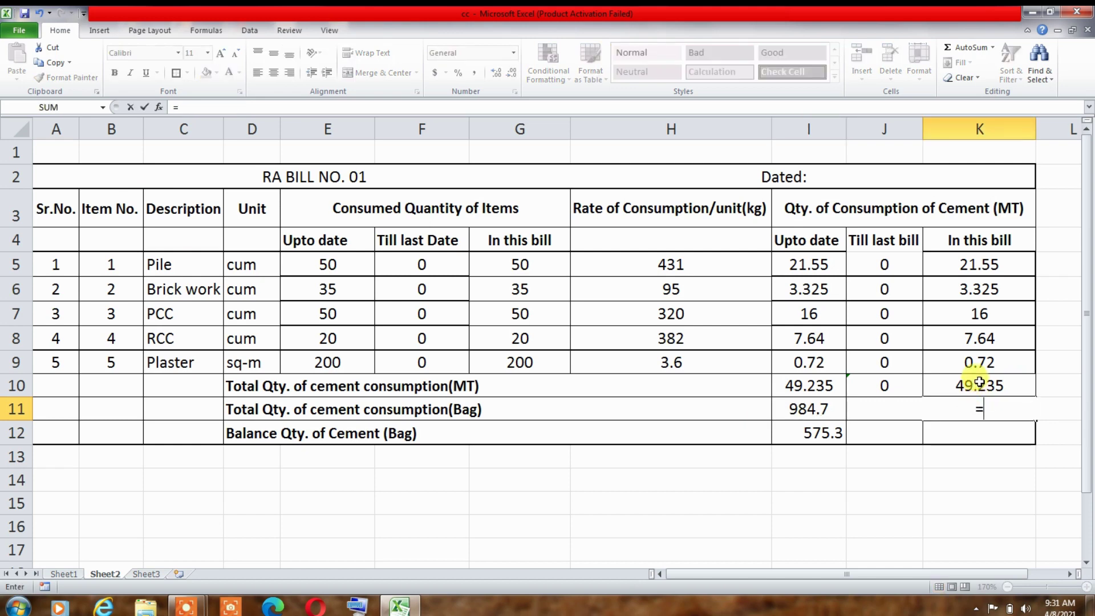
click(979, 382)
text(*)
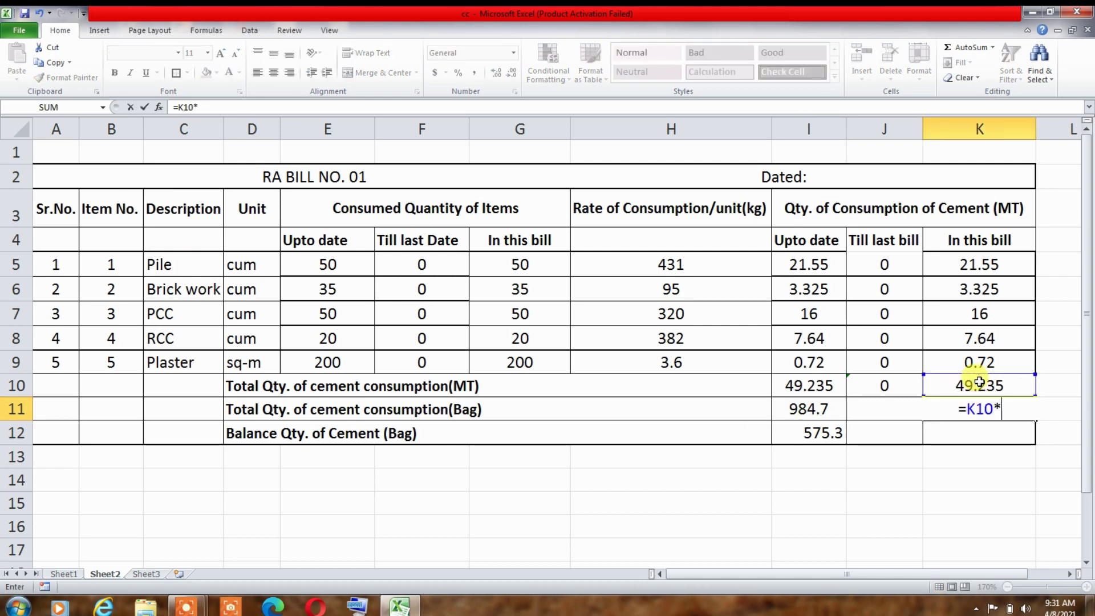
text(1000)
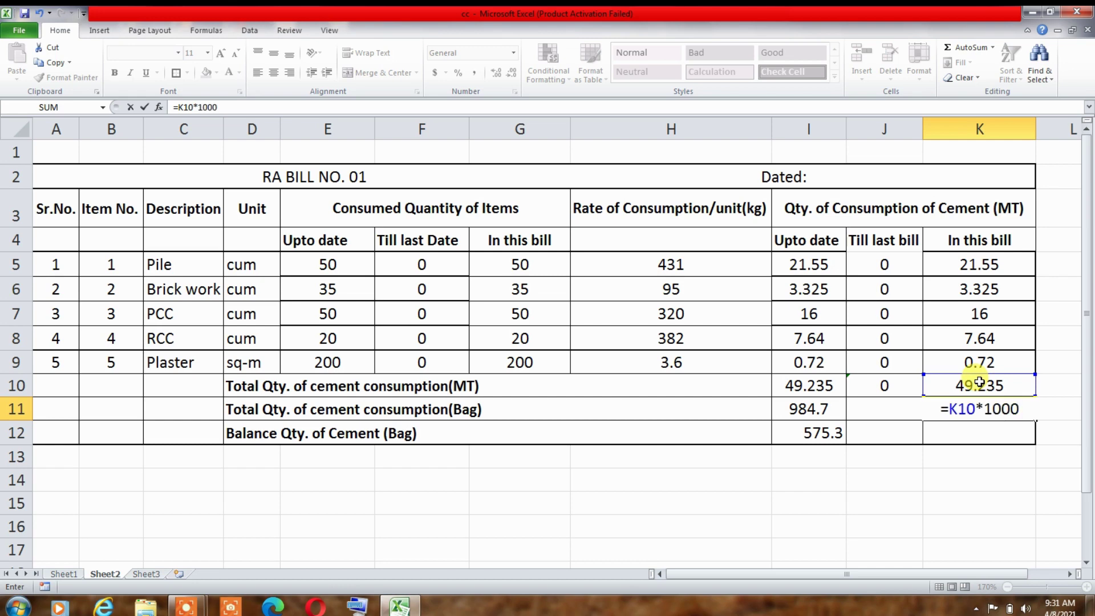
text())
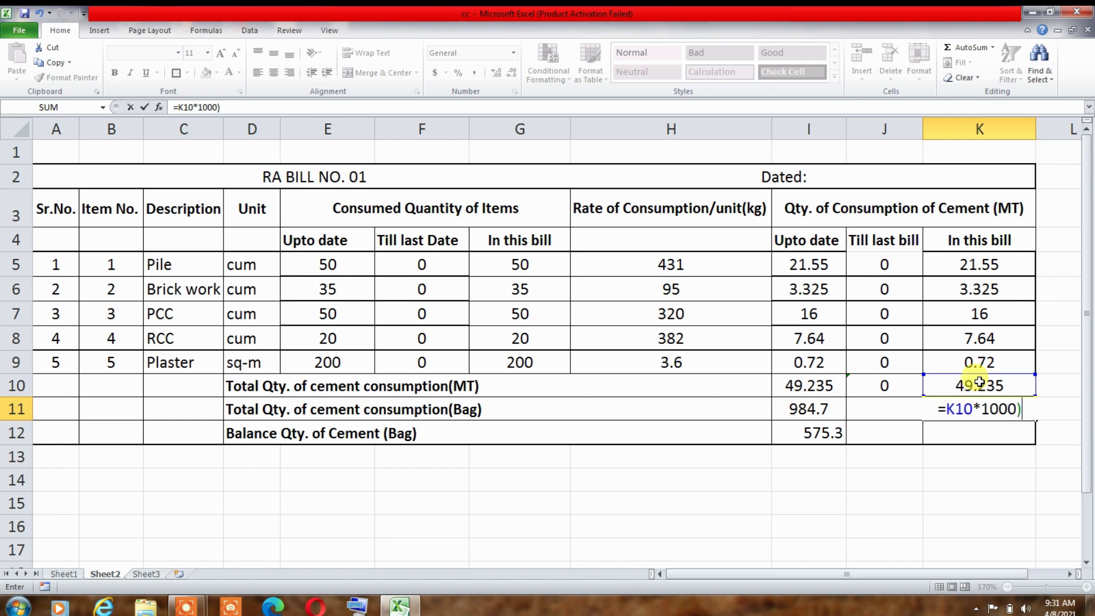
click(178, 107)
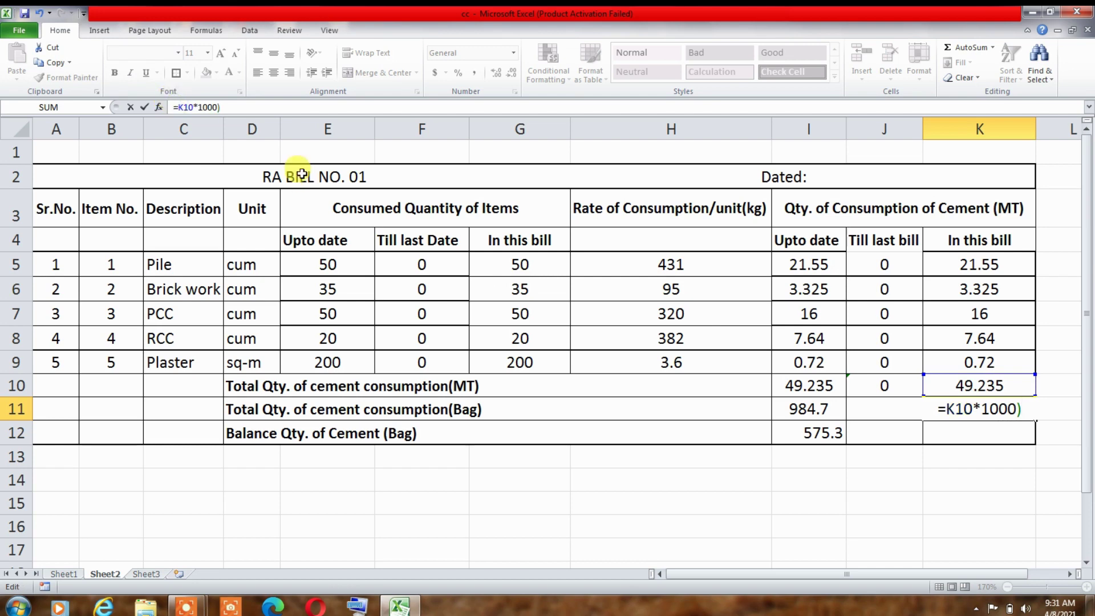
text(()
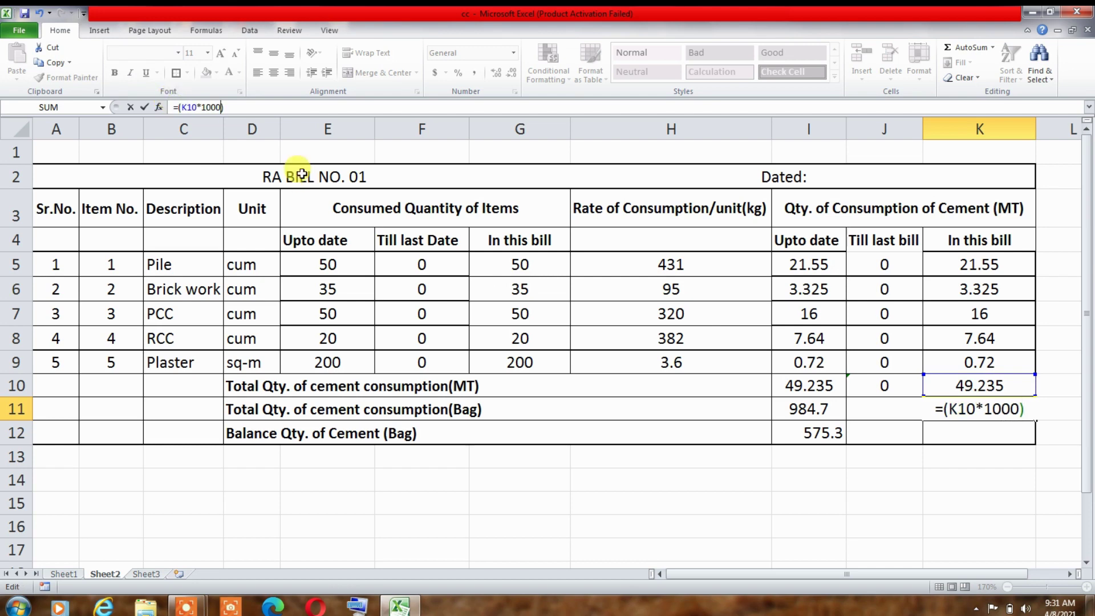
text(/4)
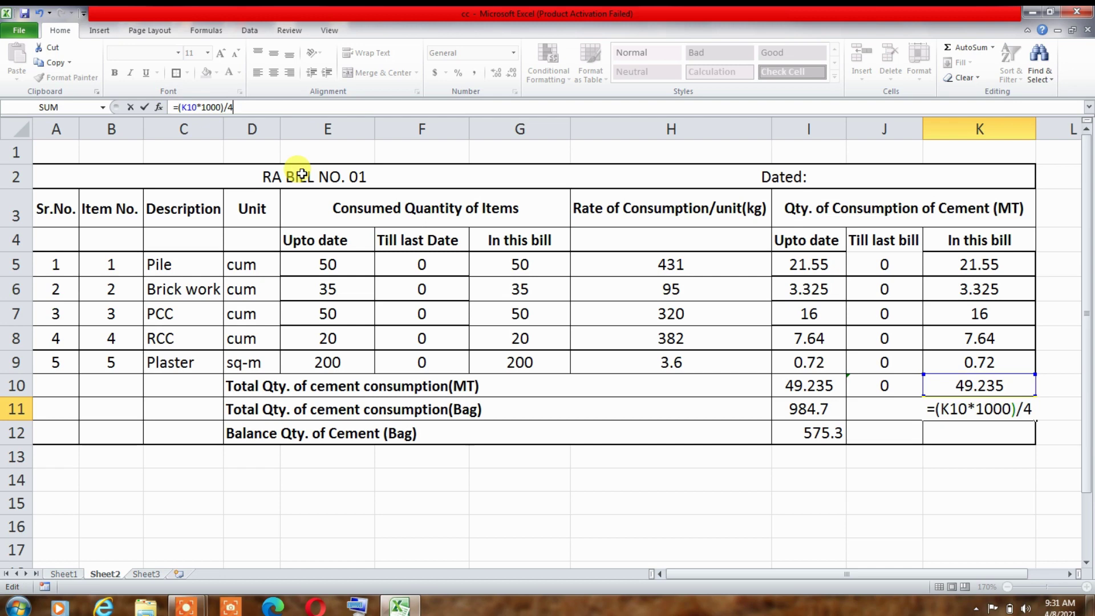
key(BackSpace)
text(50)
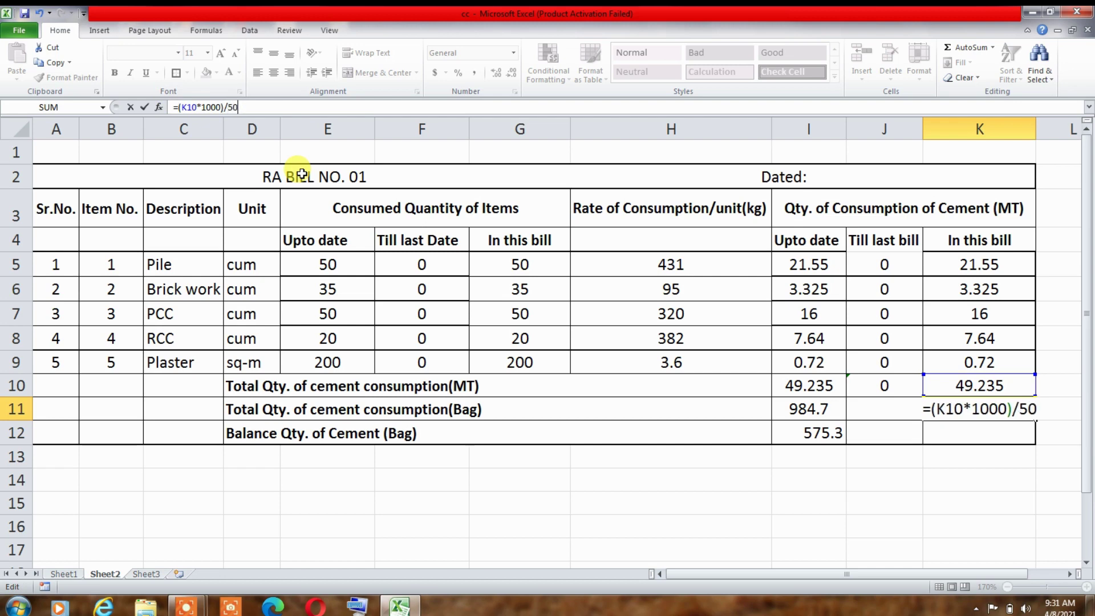
key(Return)
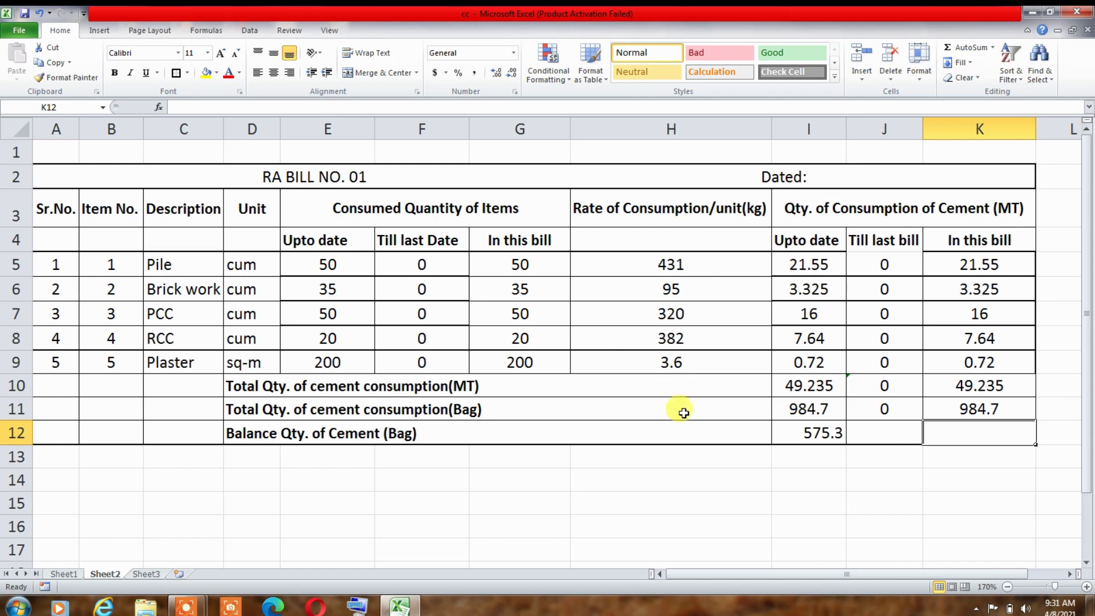
Clear the up-to-date balance quantity of cement in I12, and check the total received bags in Sheet1's D10
click(317, 435)
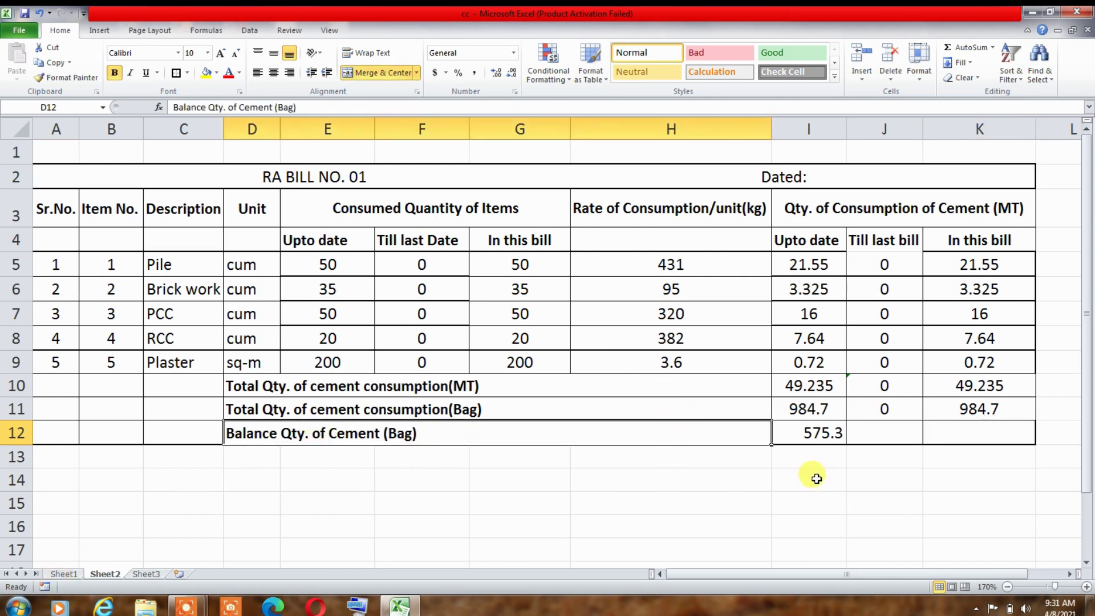
click(814, 432)
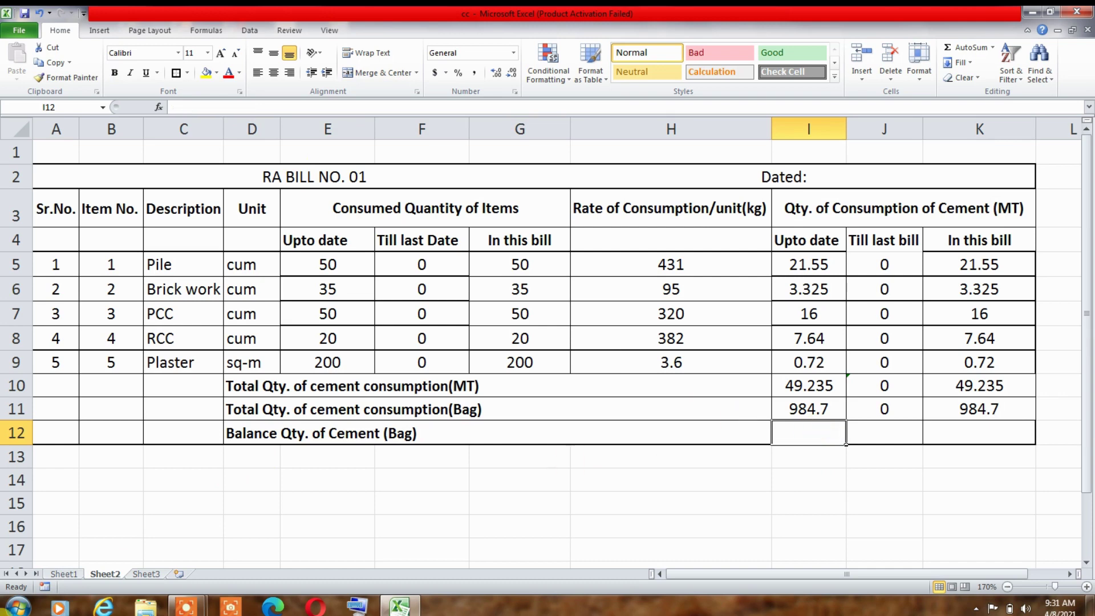
click(64, 575)
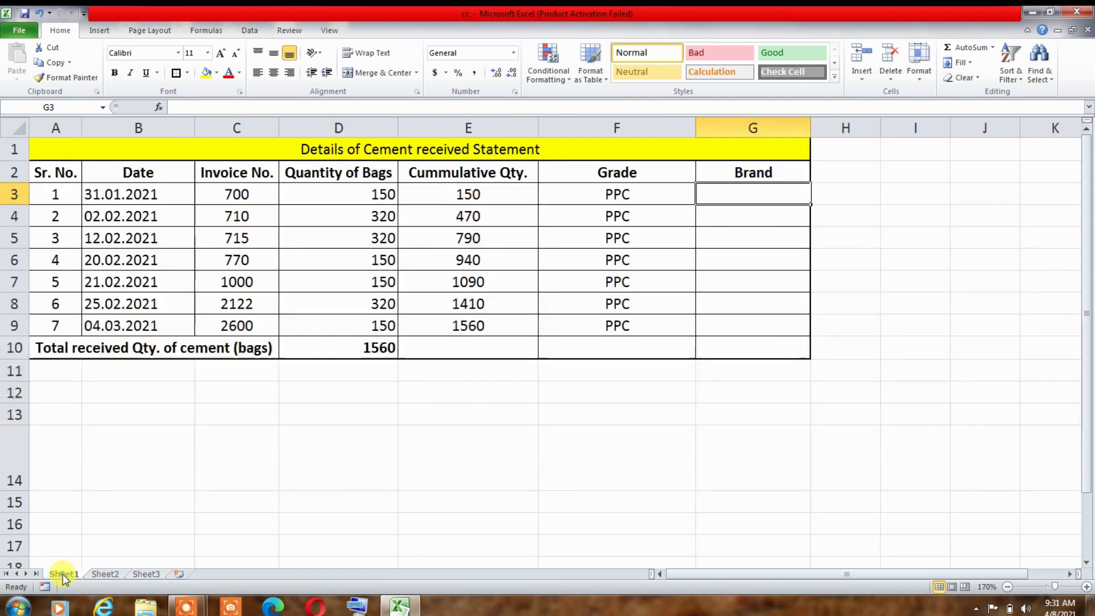
click(357, 347)
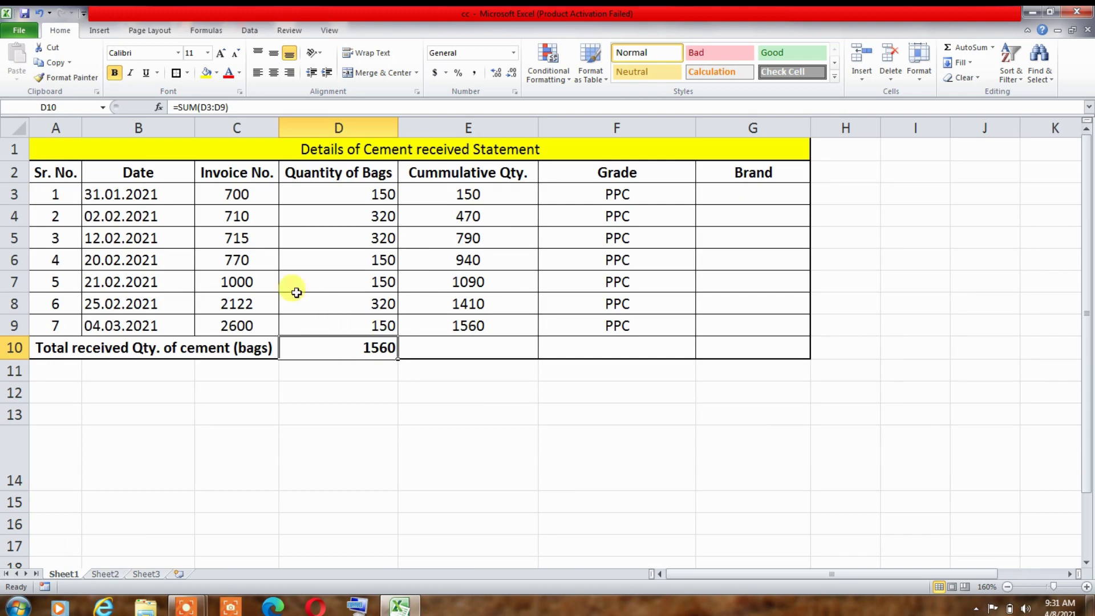
Review the receipt dates and the first bag quantities in the cement received statement
click(297, 145)
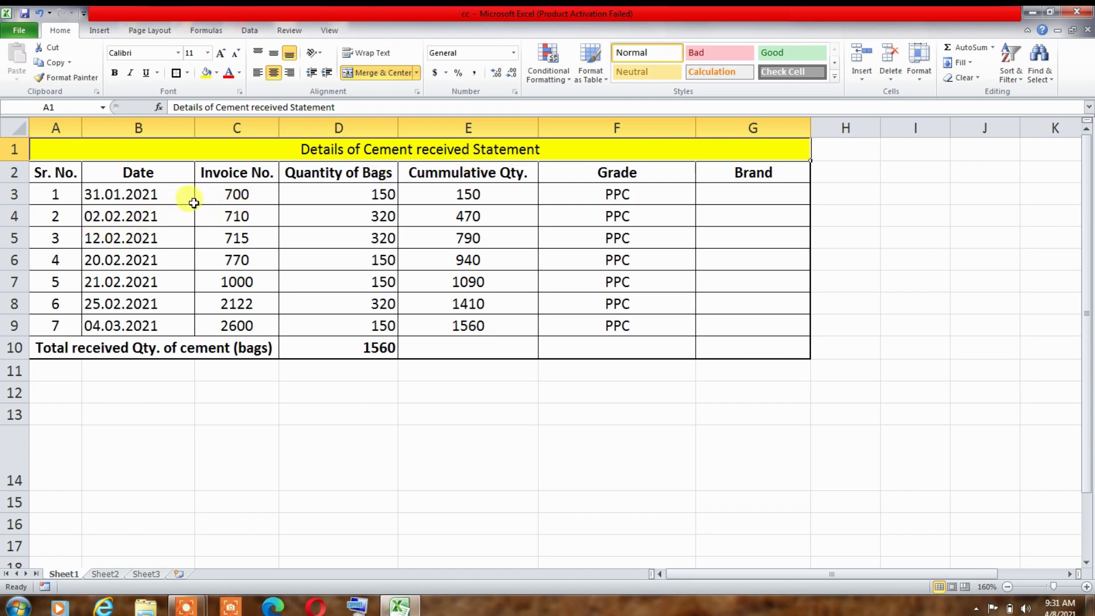
click(128, 195)
click(120, 216)
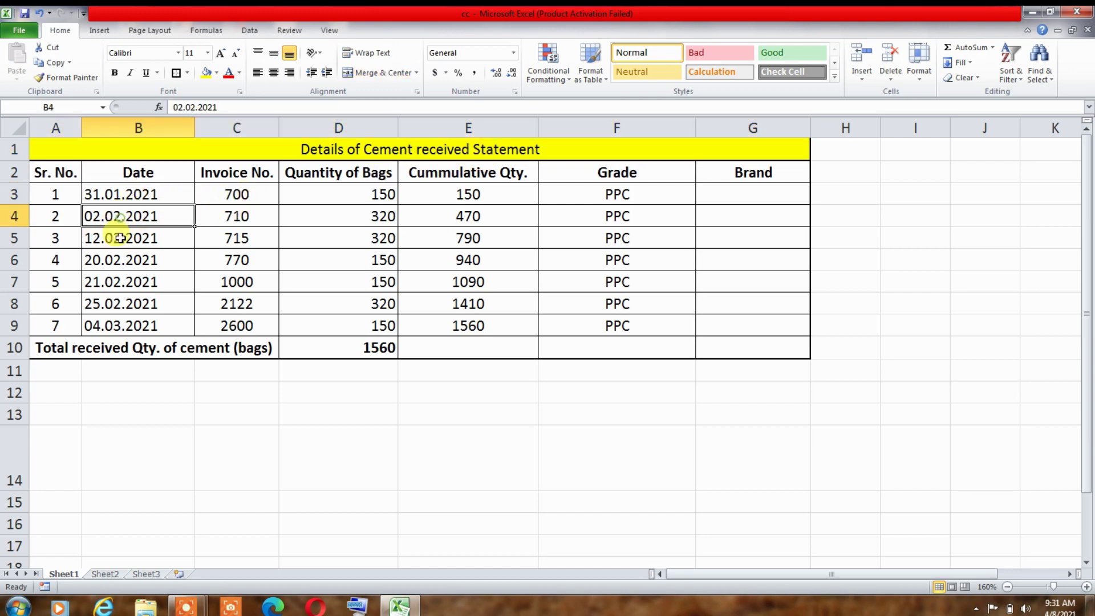
click(118, 238)
click(115, 259)
click(107, 283)
click(117, 303)
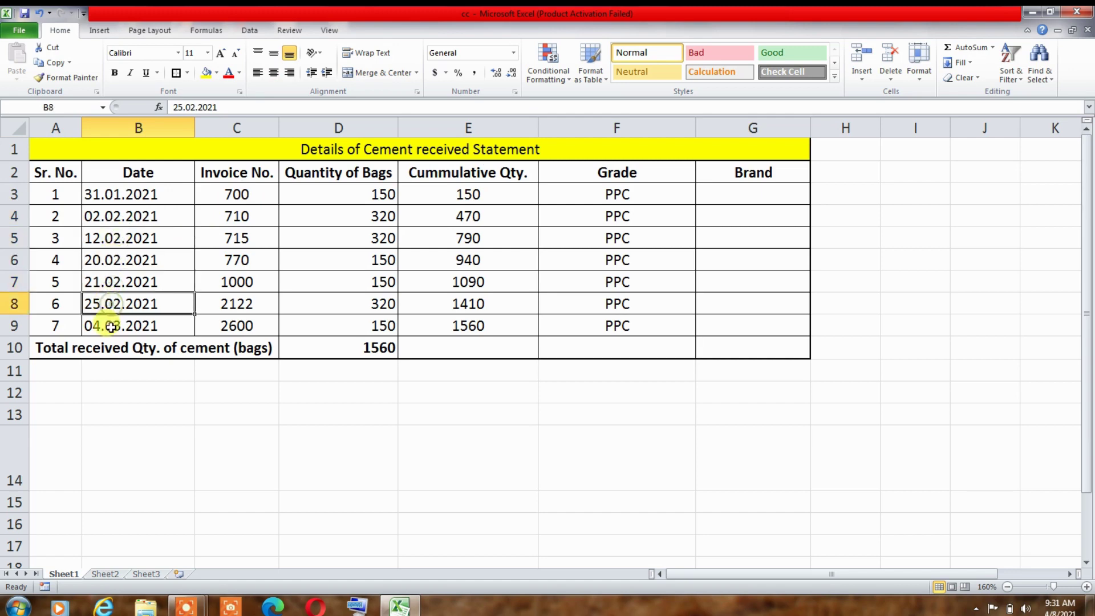
click(110, 326)
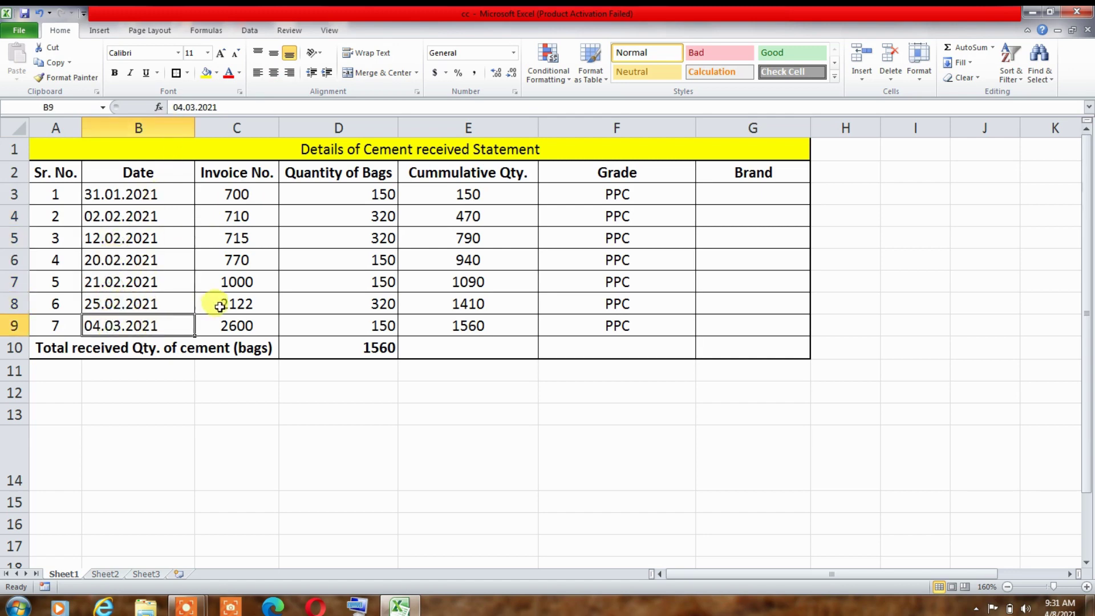
click(384, 197)
click(382, 216)
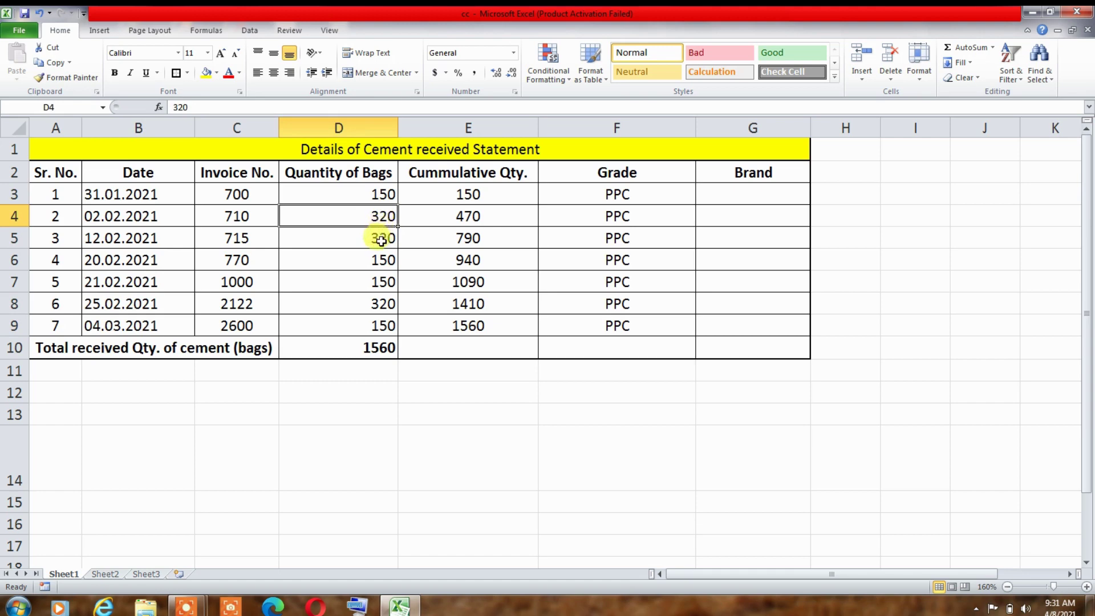
click(381, 238)
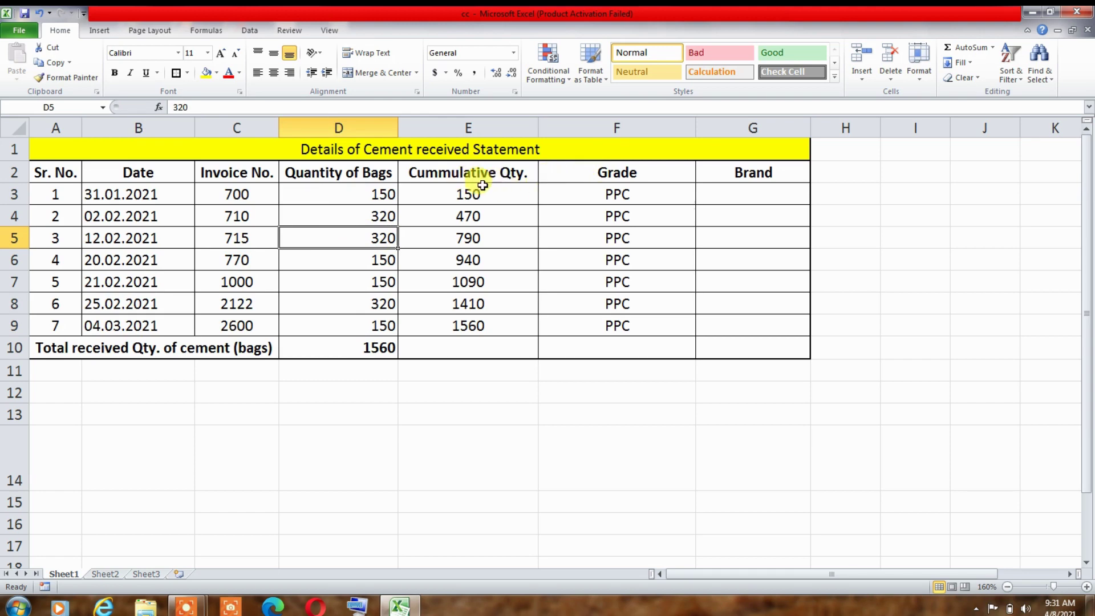
Examine how the Cummulative Qty. column adds up the received bags, and inspect the sum formula behind the total received quantity
click(380, 194)
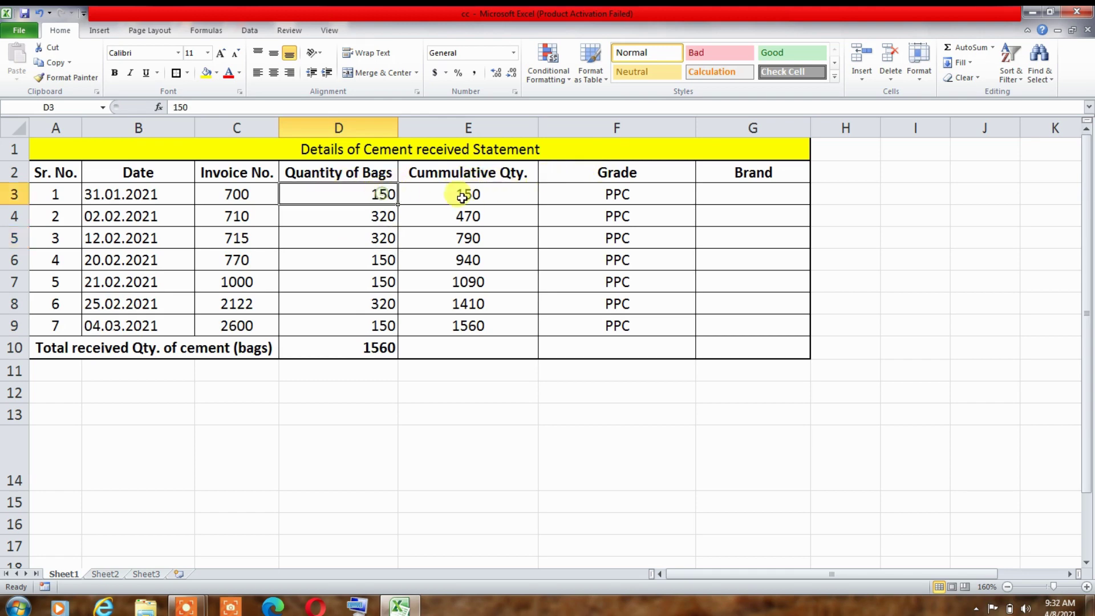
click(459, 196)
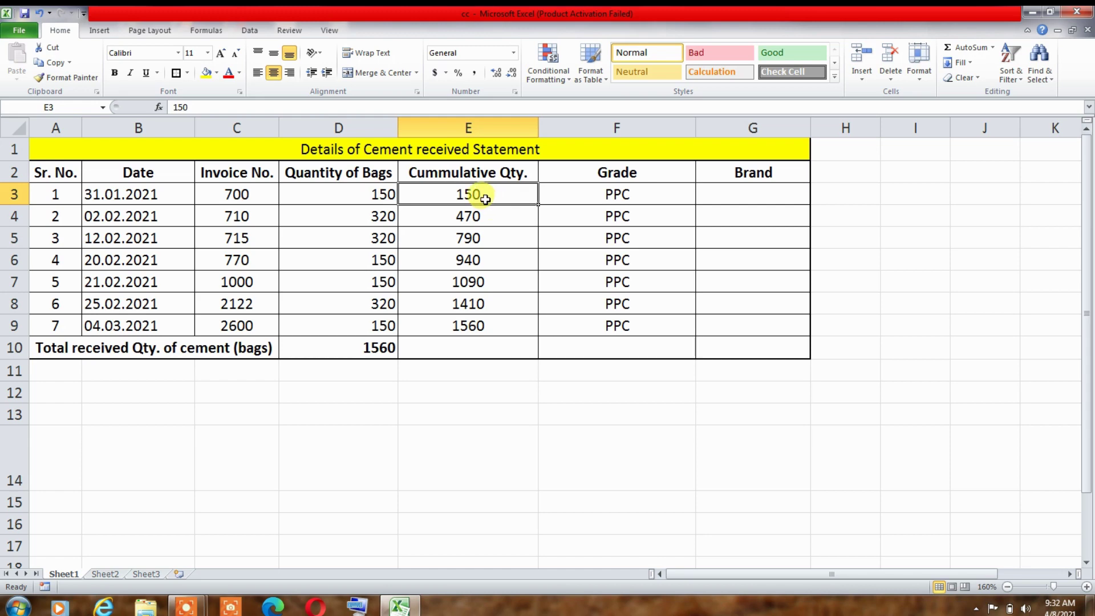
click(392, 222)
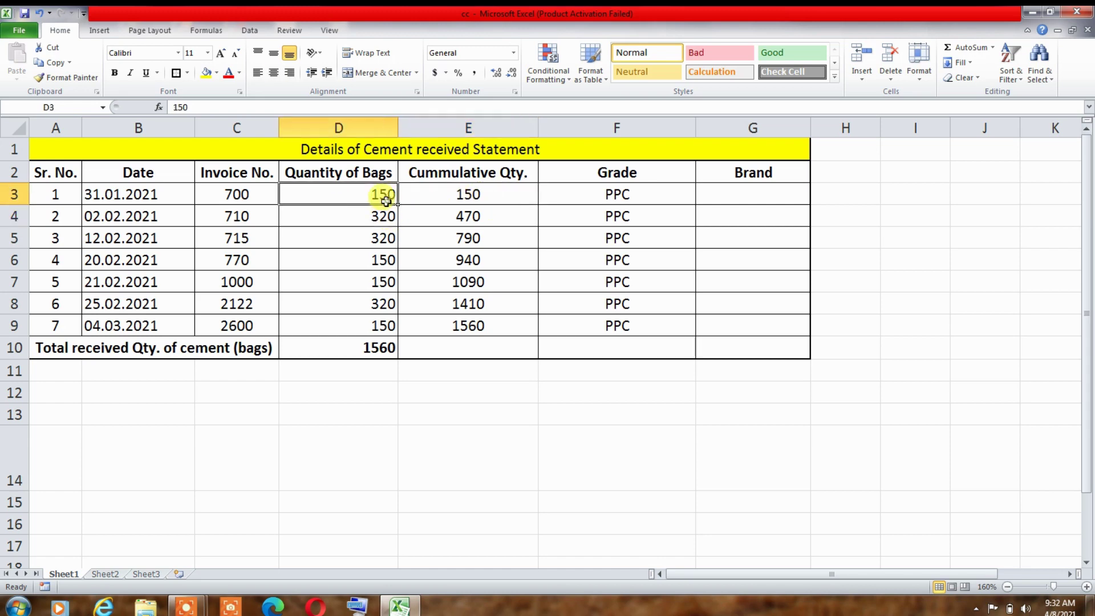
drag(386, 195, 386, 215)
click(485, 222)
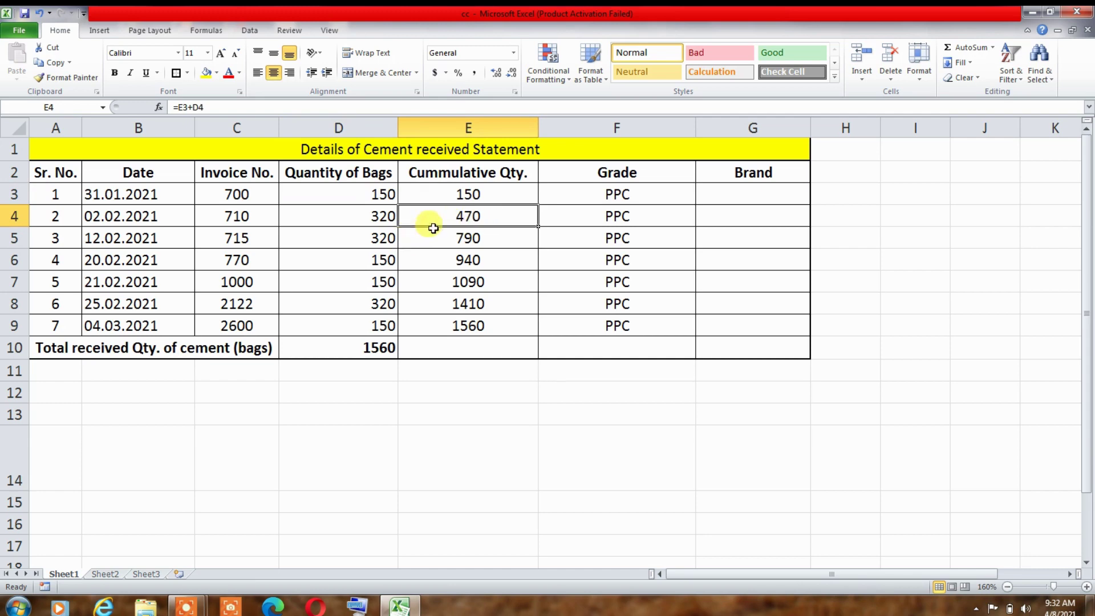
click(462, 238)
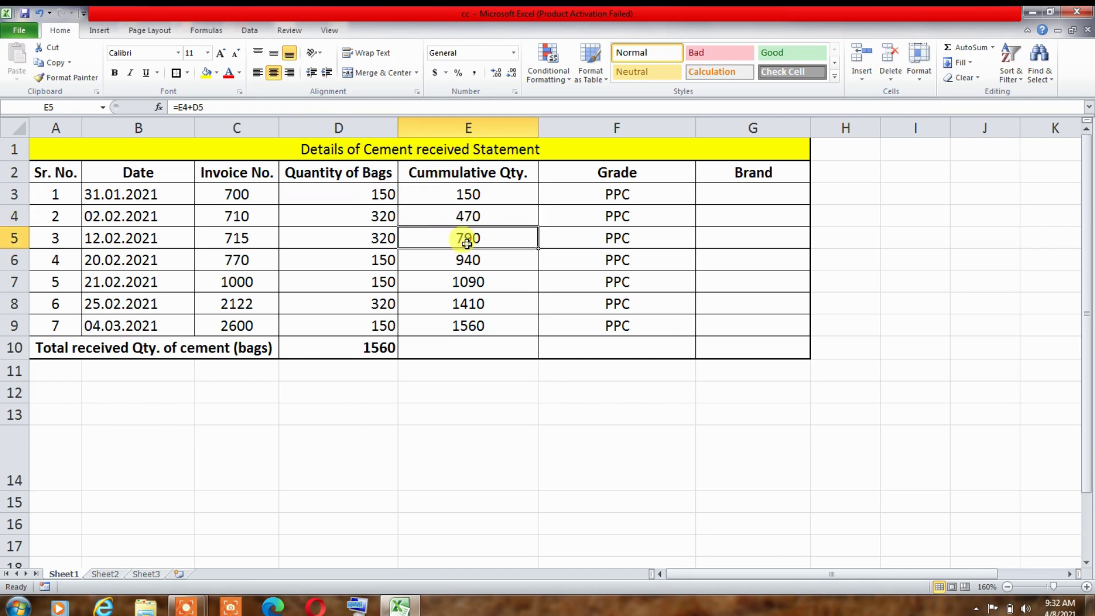
click(474, 327)
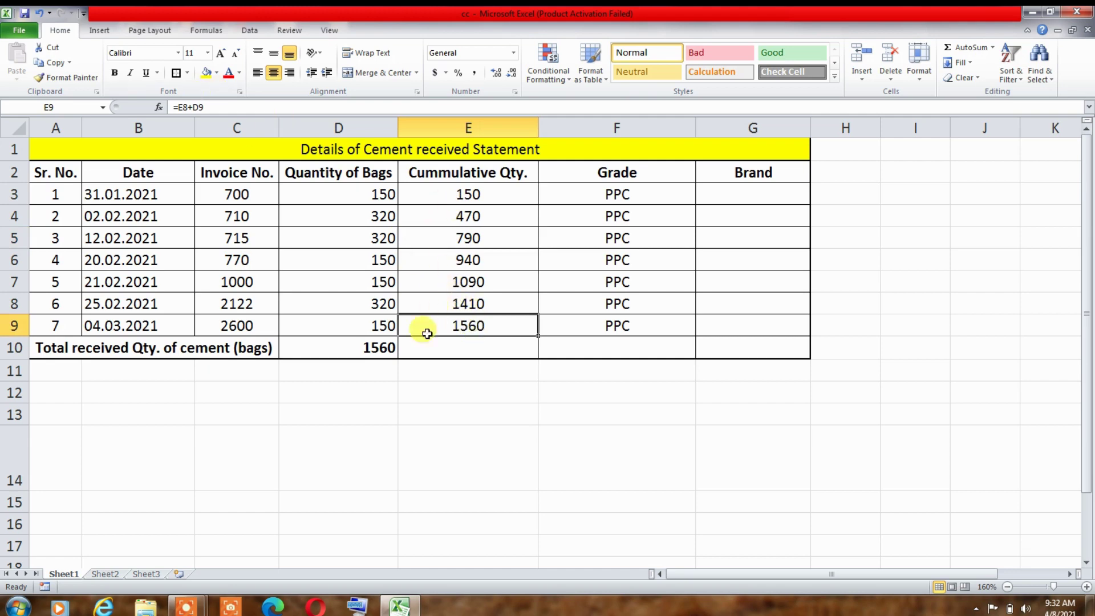
double_click(373, 350)
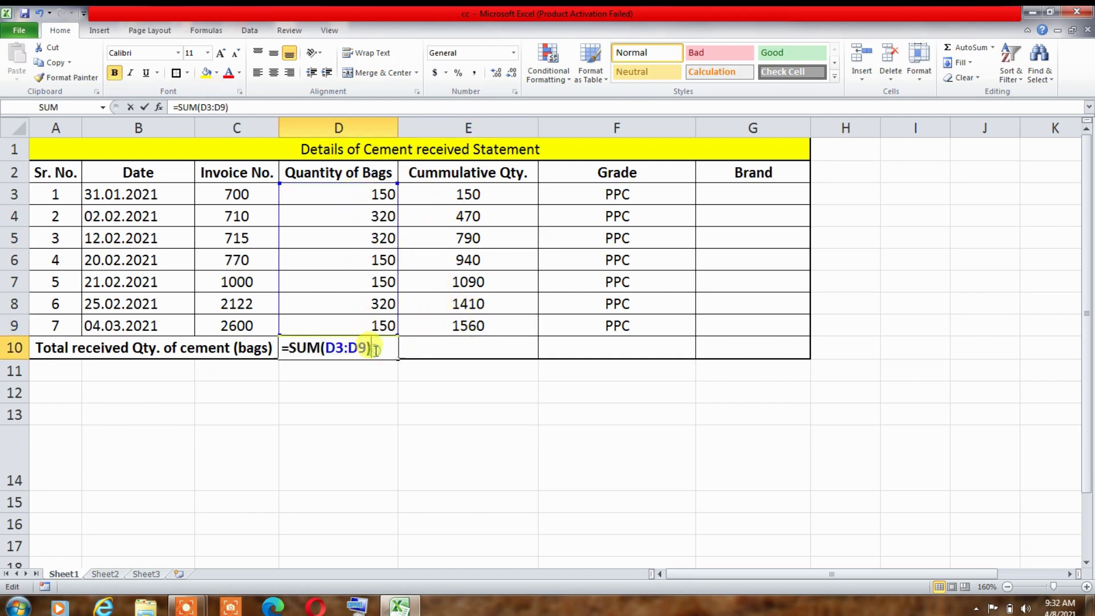
key(Return)
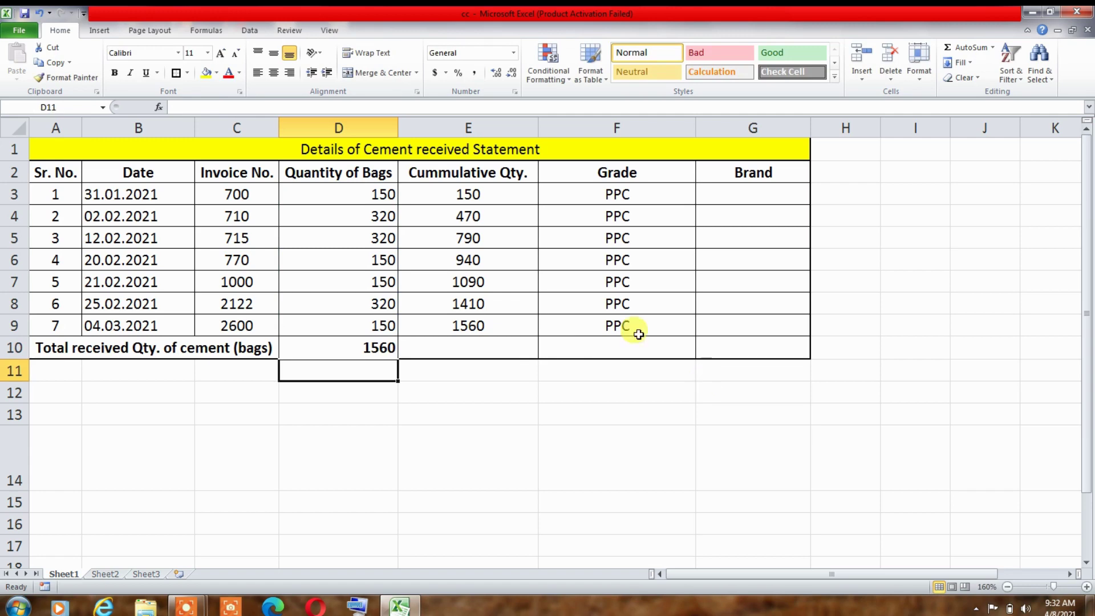
click(376, 345)
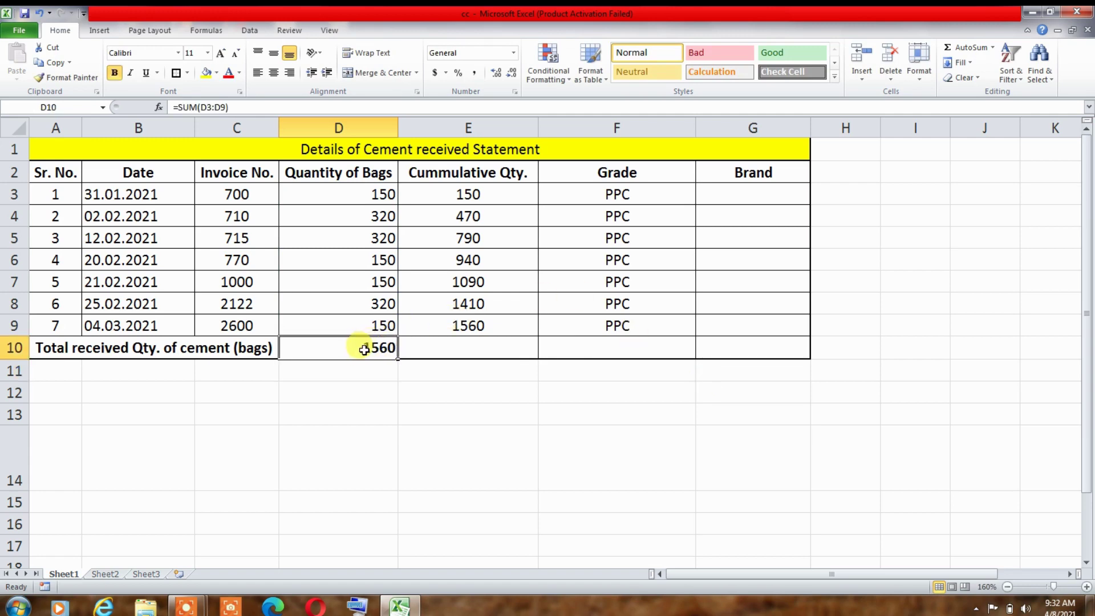
Calculate the cement balance in Sheet1's E13 as total received bags in D10 minus Sheet2's in-this-bill bag total in K11
click(103, 573)
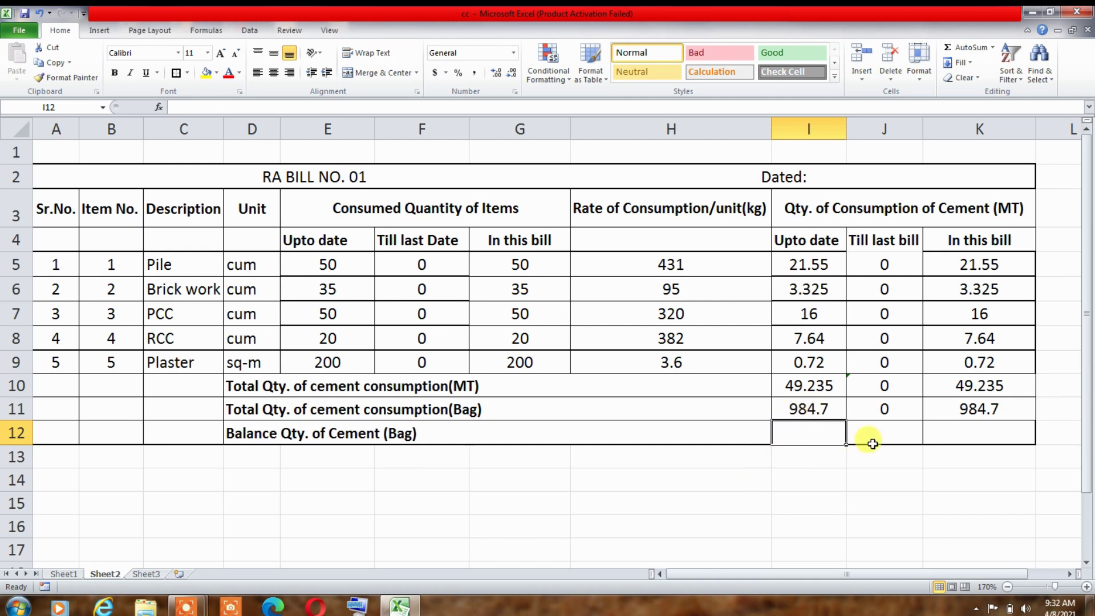
click(67, 572)
click(482, 417)
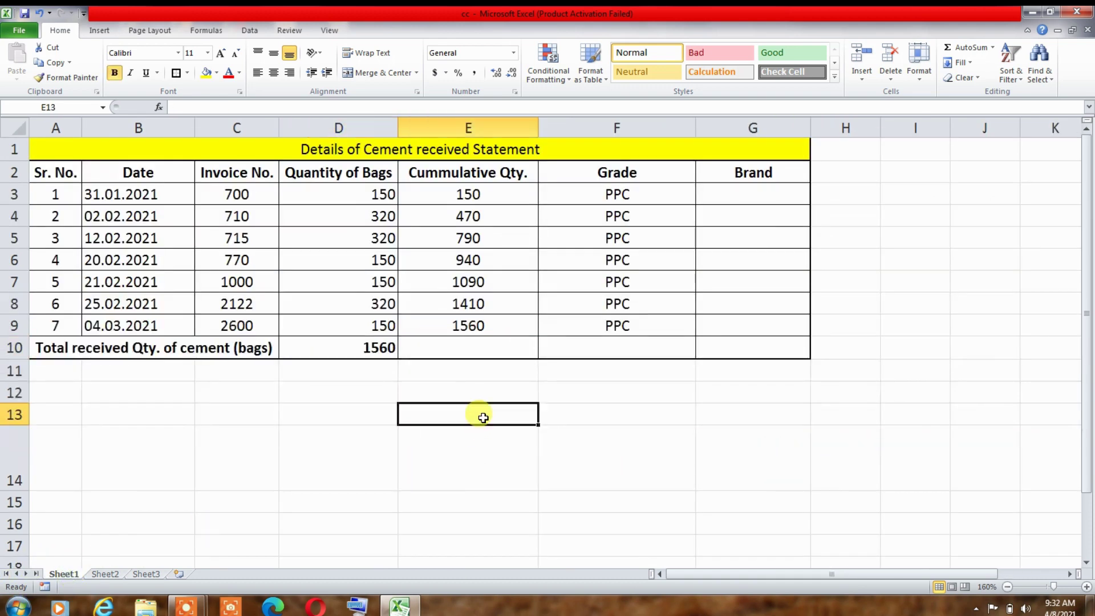
text(=)
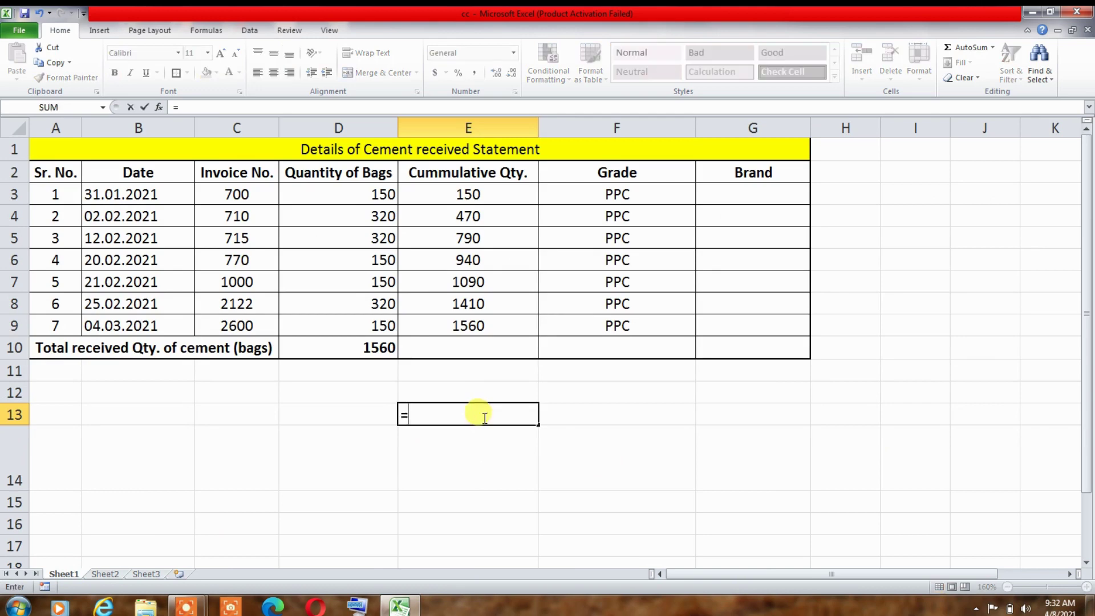
click(370, 350)
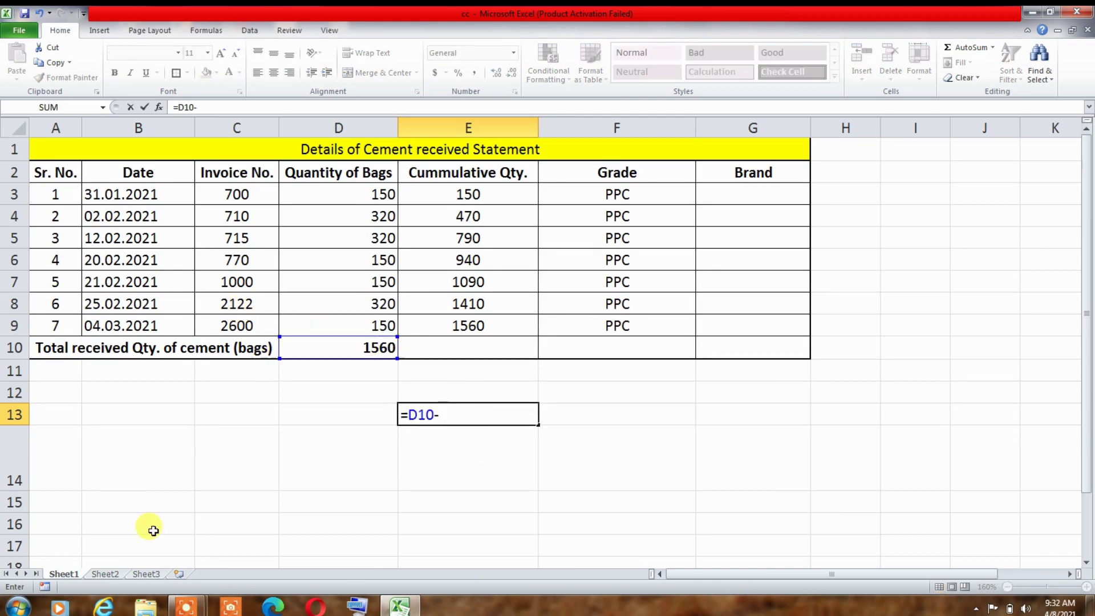
click(105, 572)
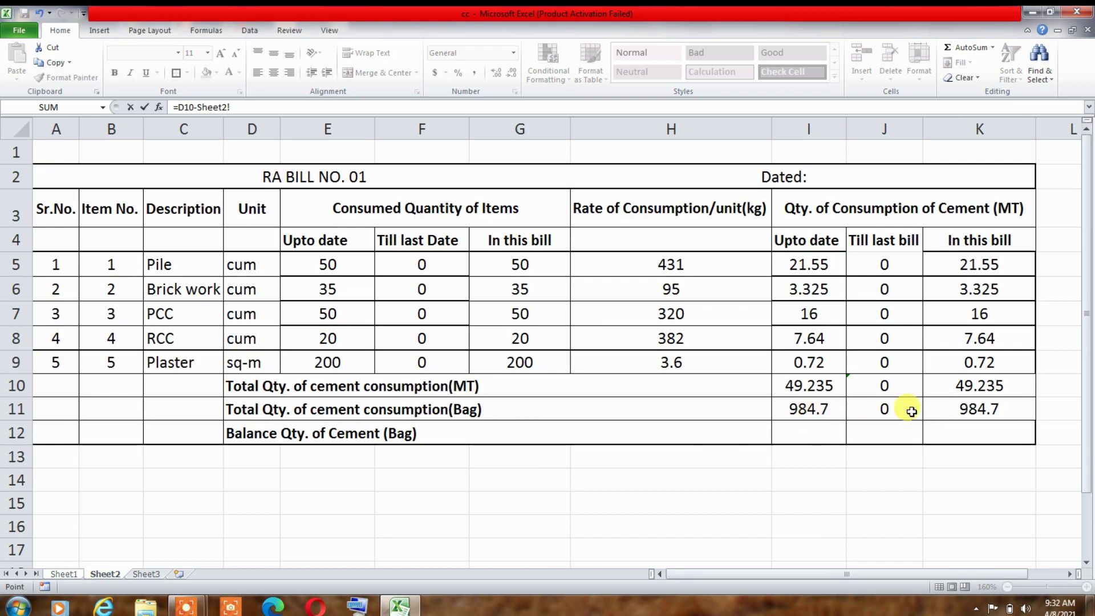
click(943, 410)
key(Return)
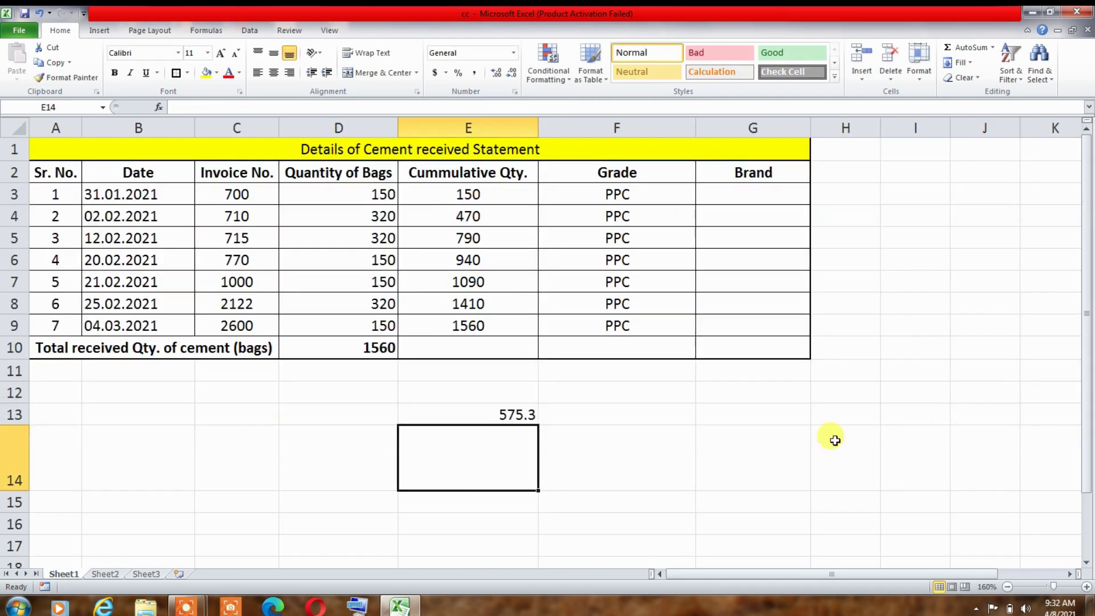
Enter 575 as the up-to-date balance quantity of cement in Sheet2's I12, and format it bold and centred
click(104, 574)
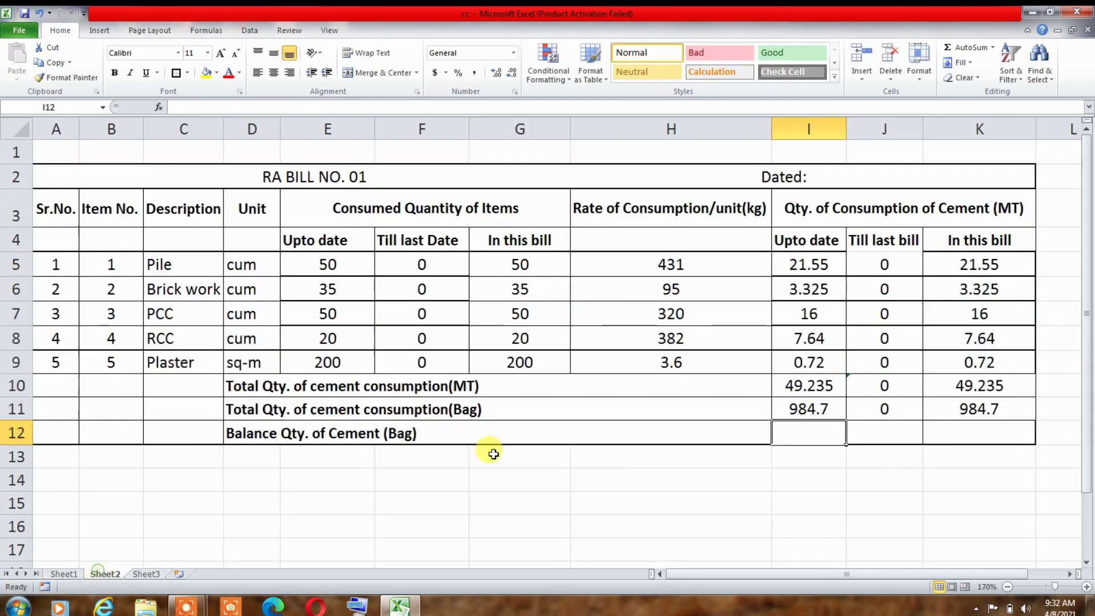
text(575)
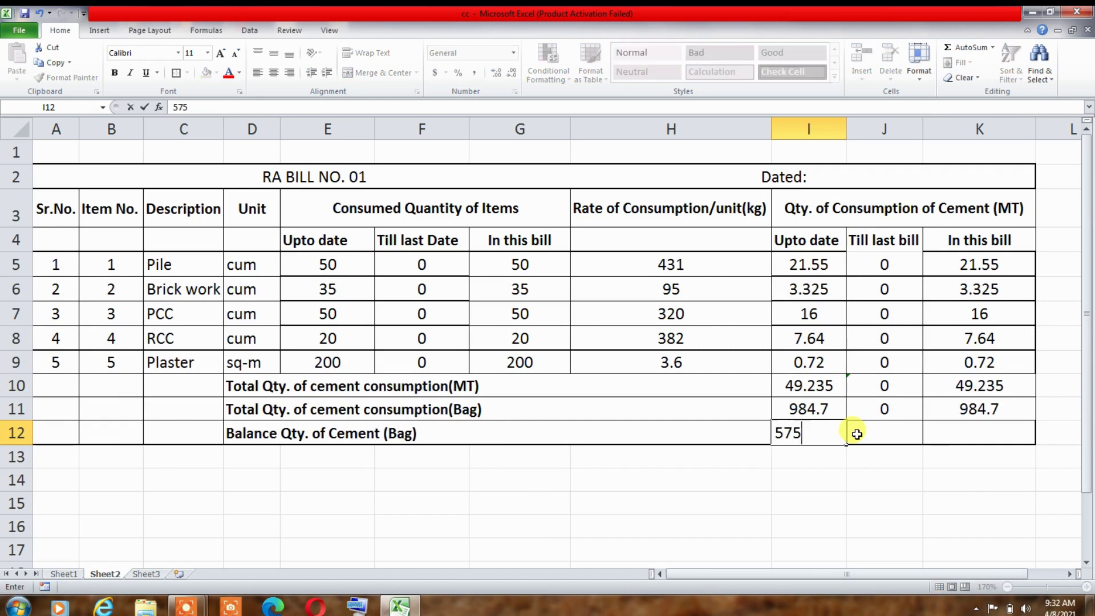
drag(821, 485, 855, 458)
click(808, 433)
click(112, 72)
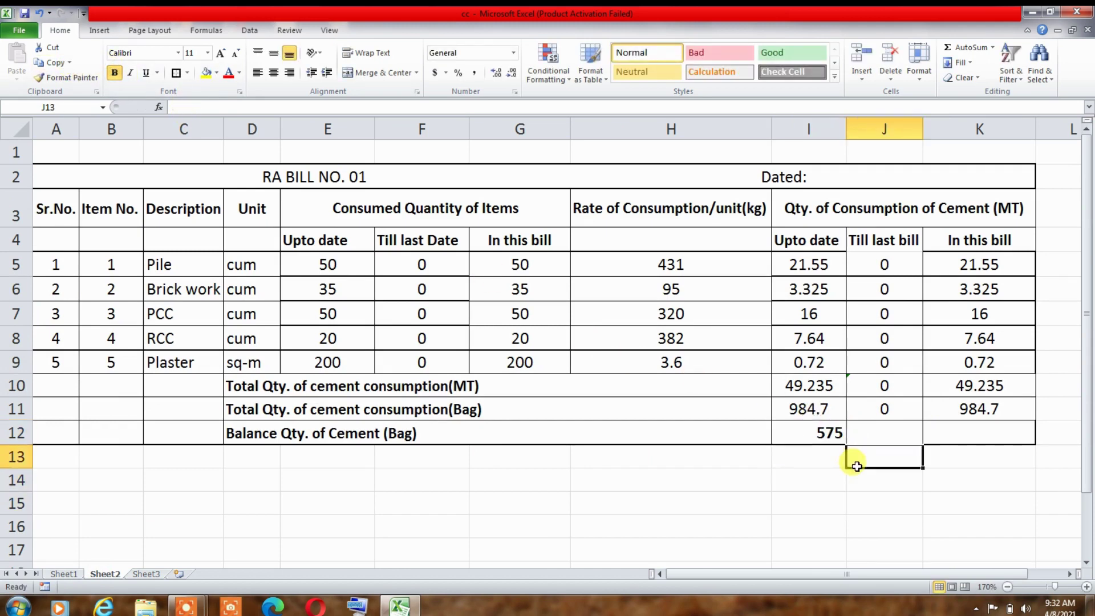
click(824, 431)
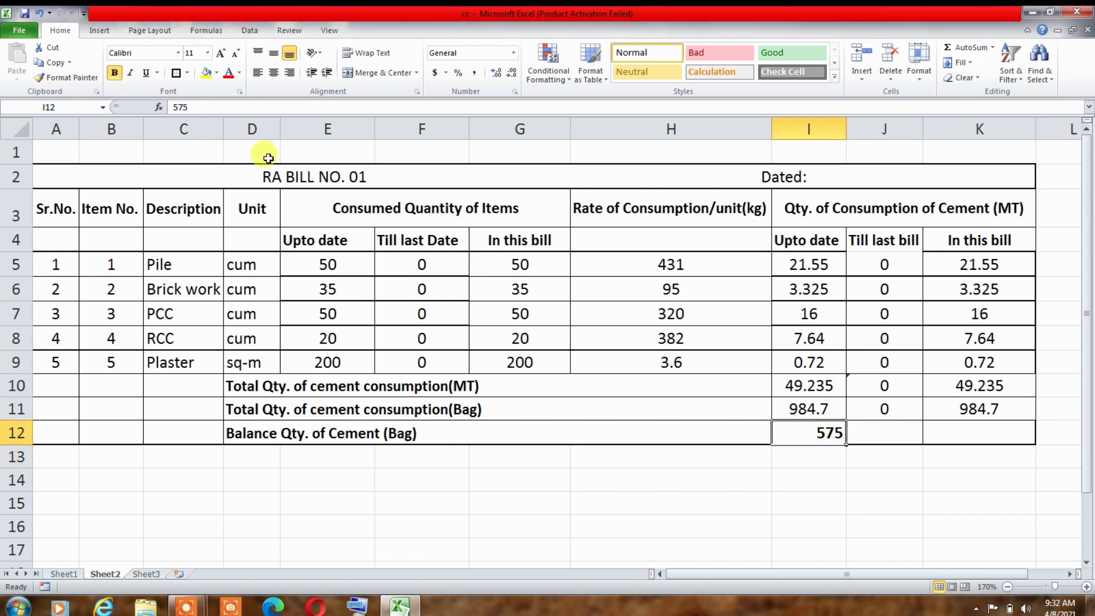
click(274, 72)
click(546, 453)
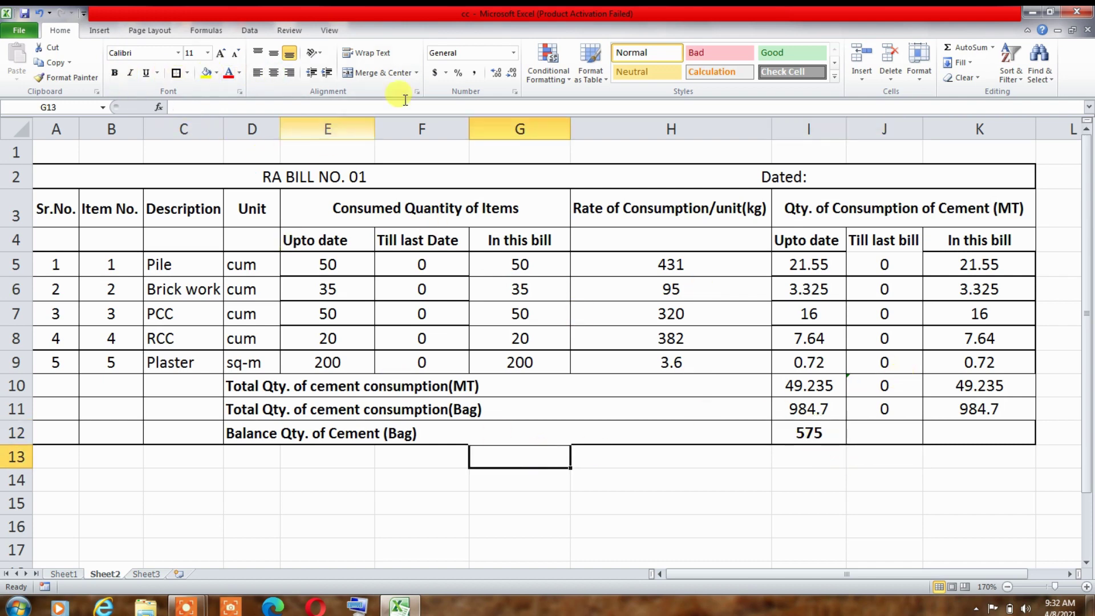
click(62, 574)
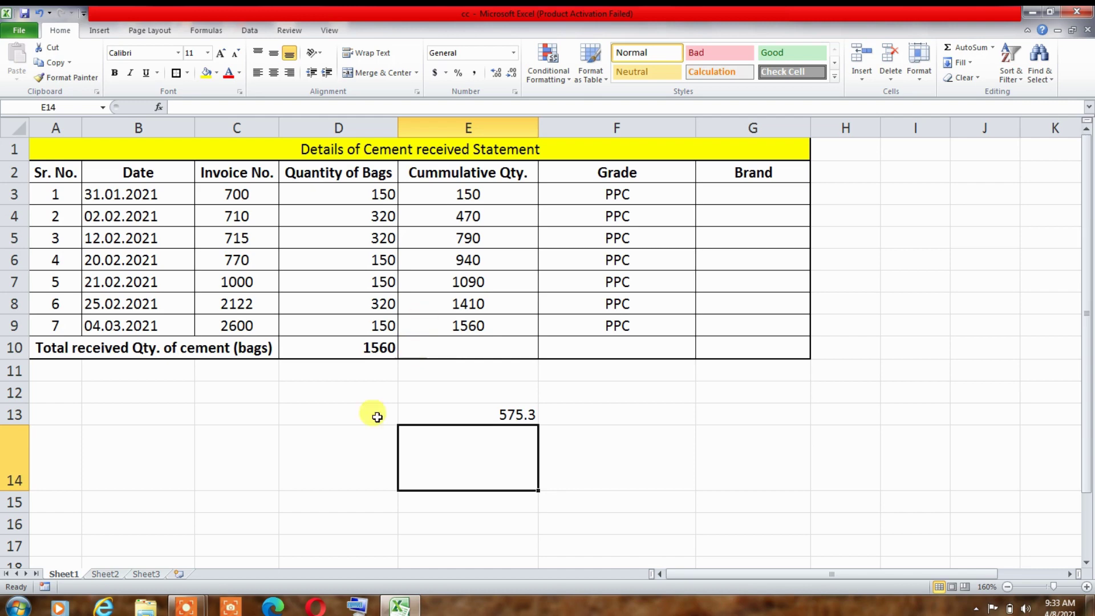
mouse_move(185, 605)
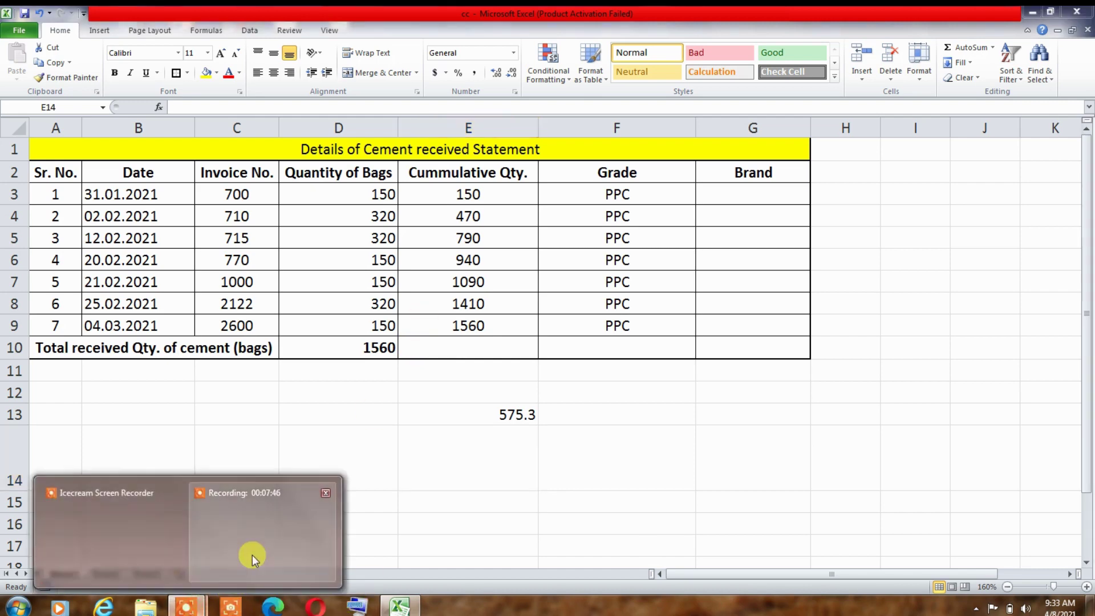